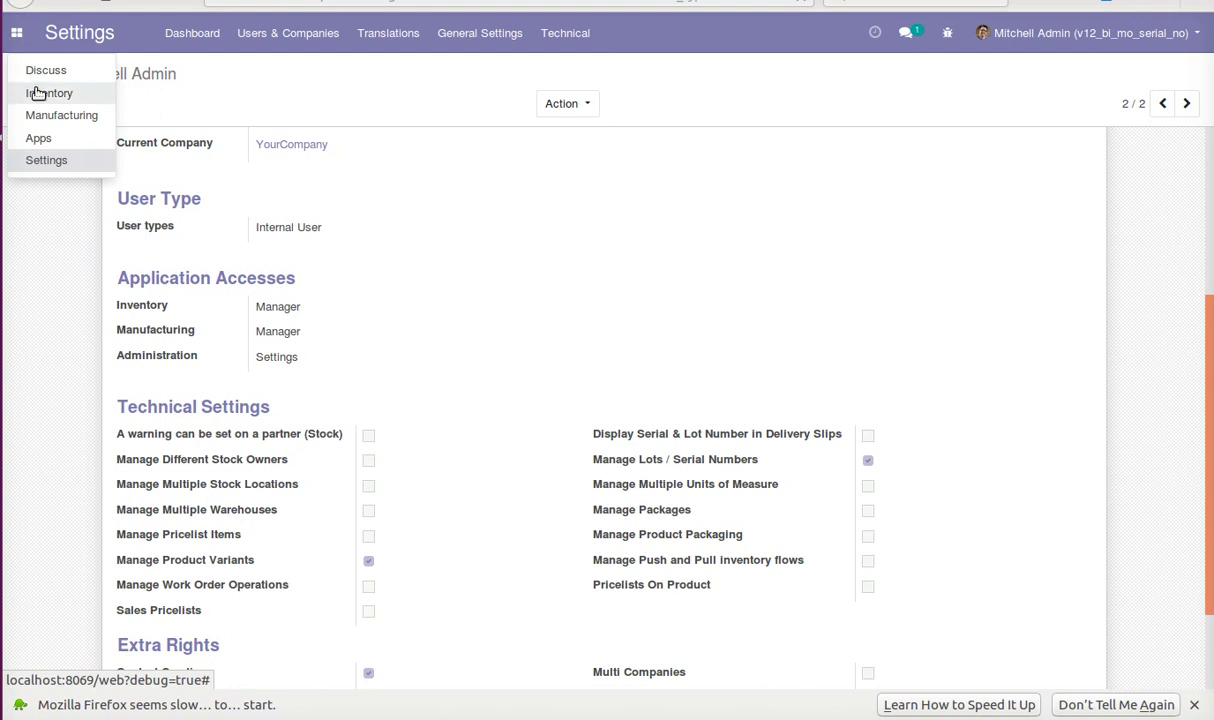
Create a new product in Manufacturing and name it Test product
click(72, 120)
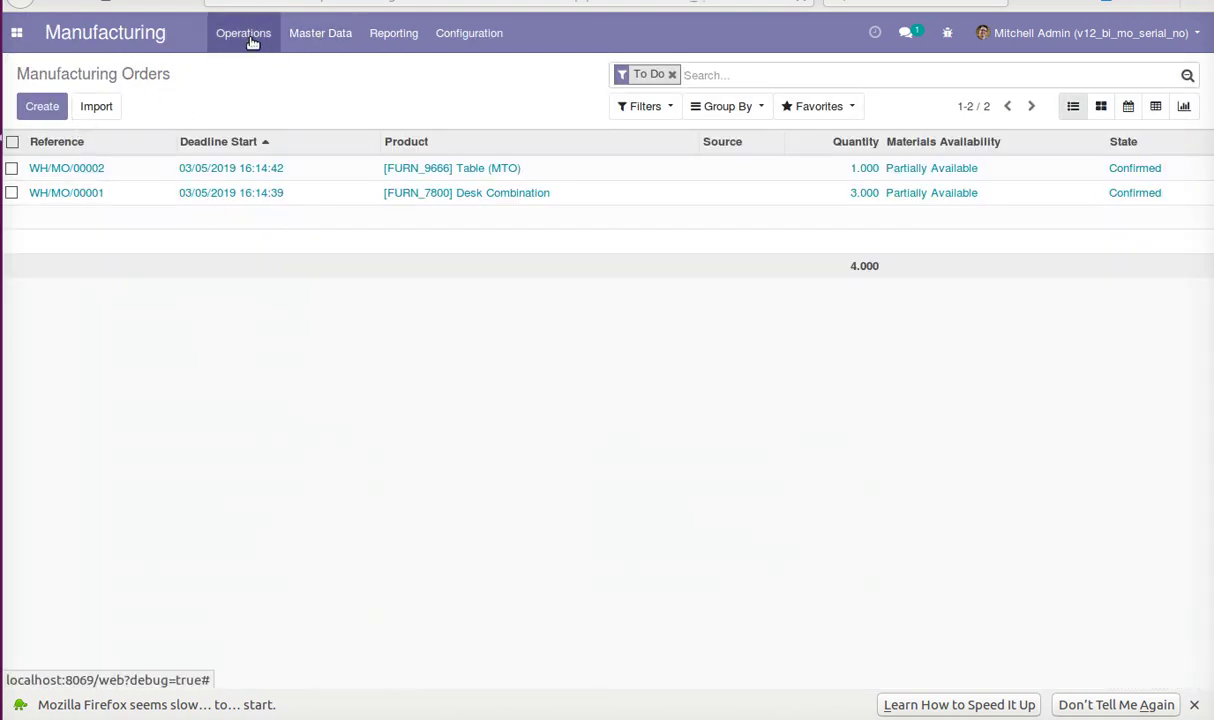
click(346, 37)
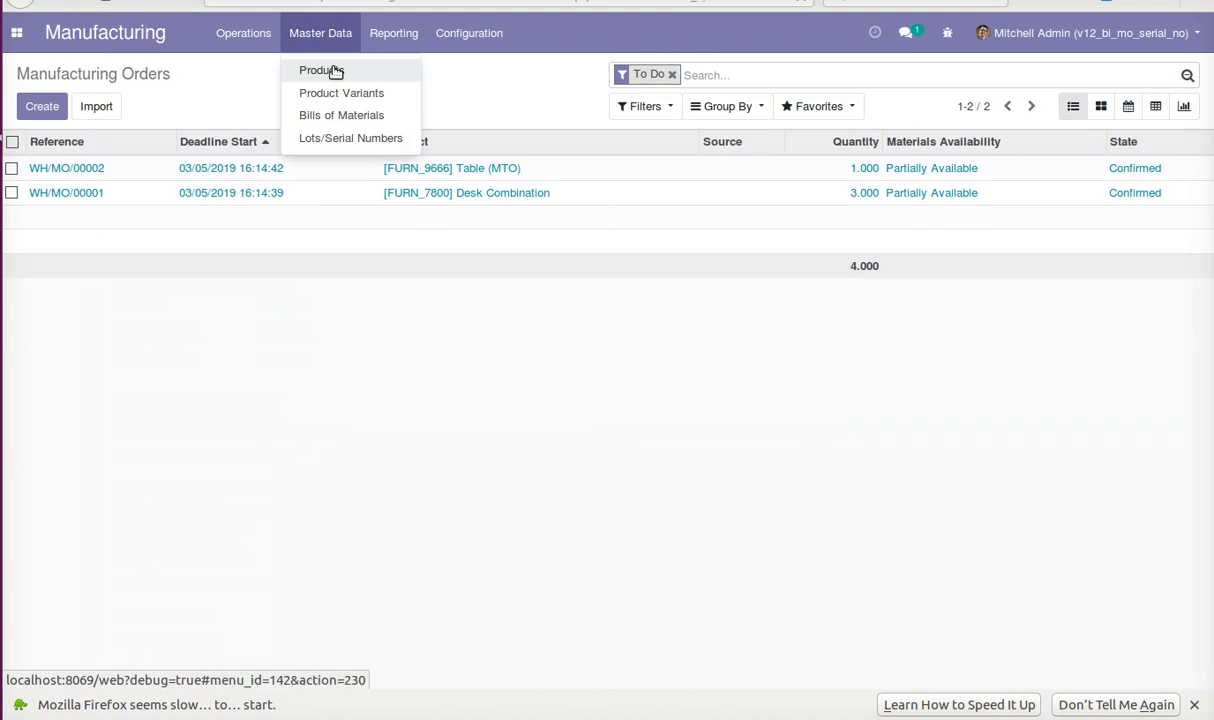
click(335, 71)
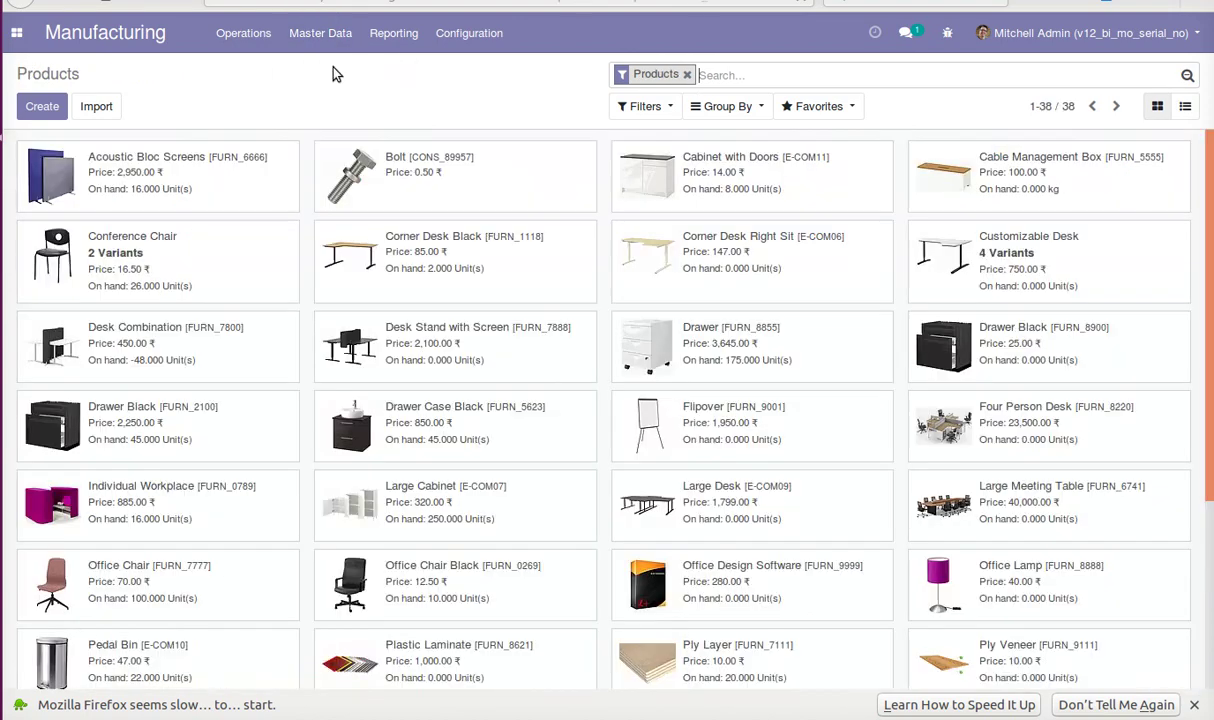
click(46, 114)
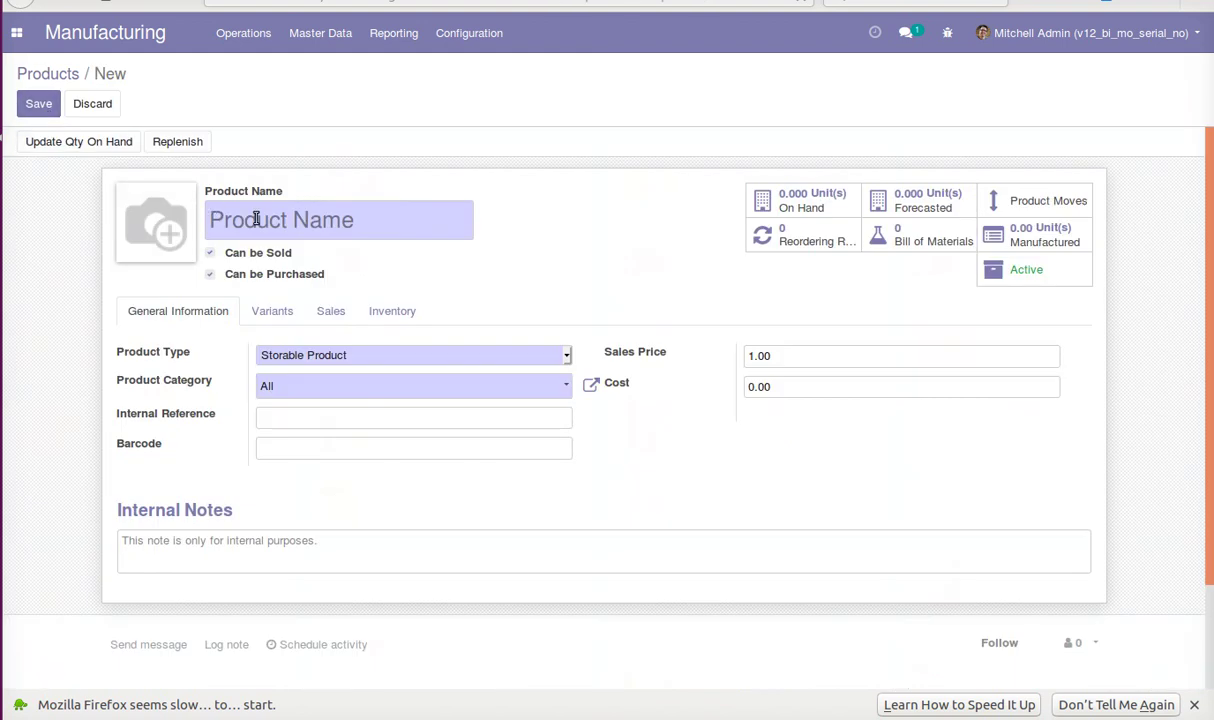
text(TEs)
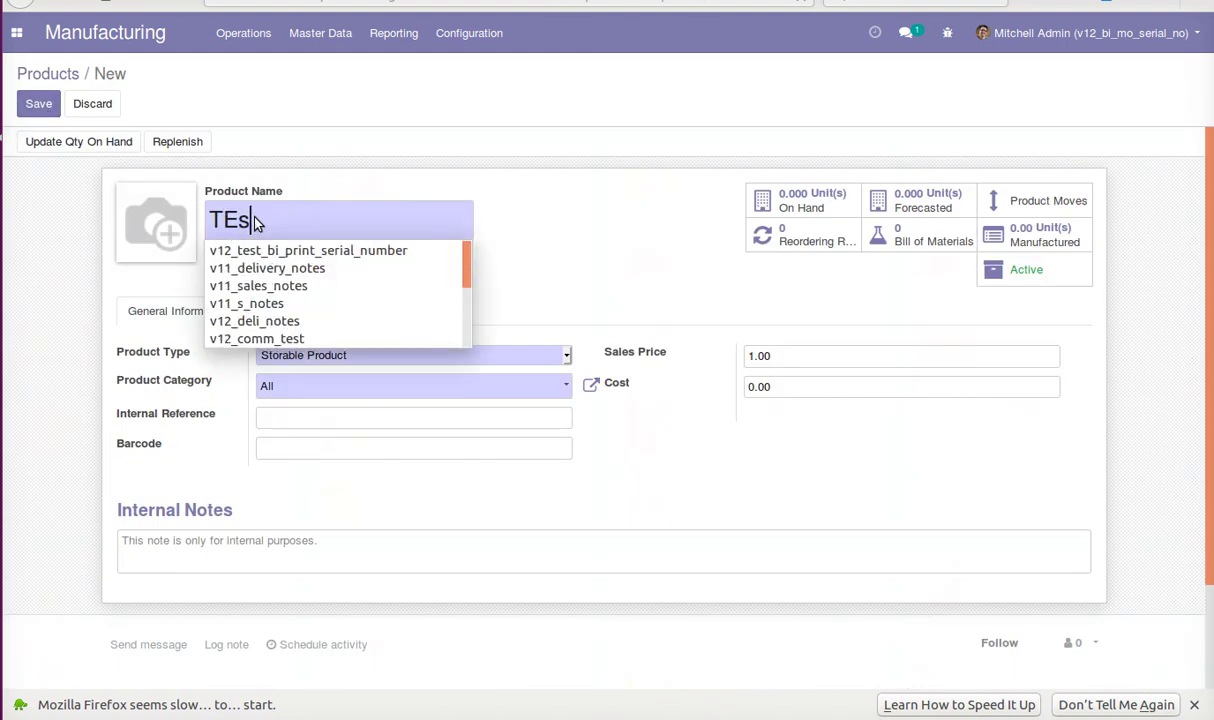
key(BackSpace)
text(e)
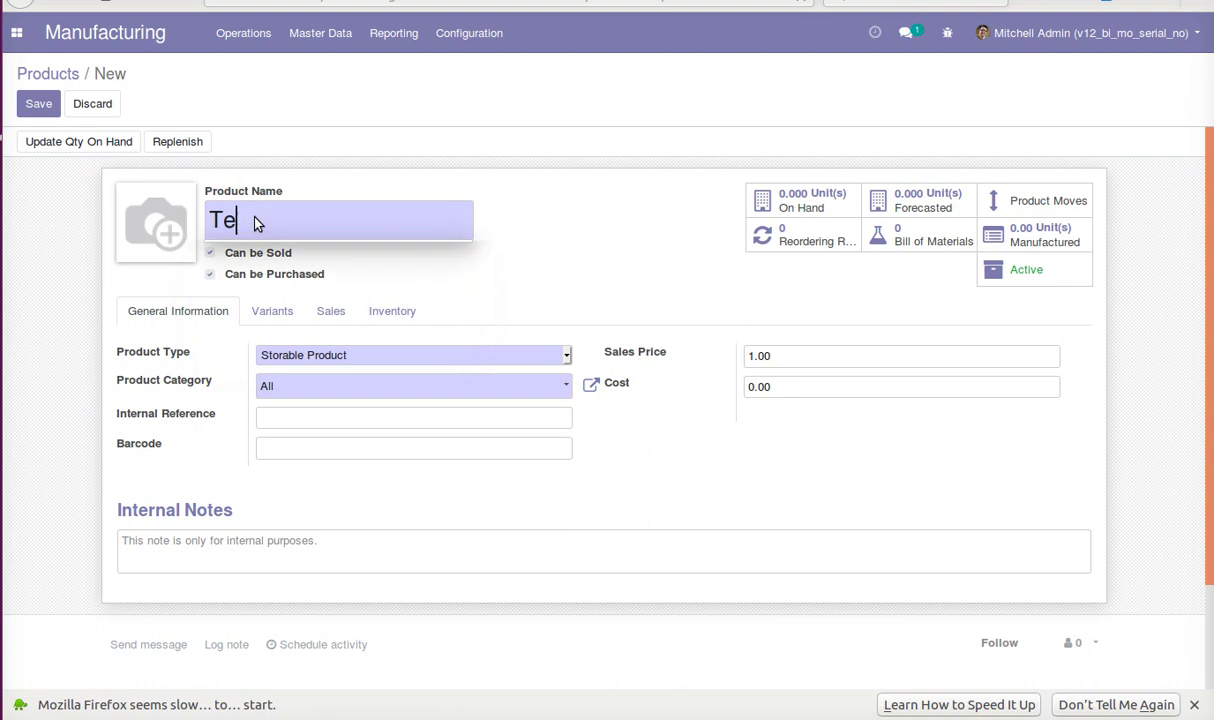
text(st )
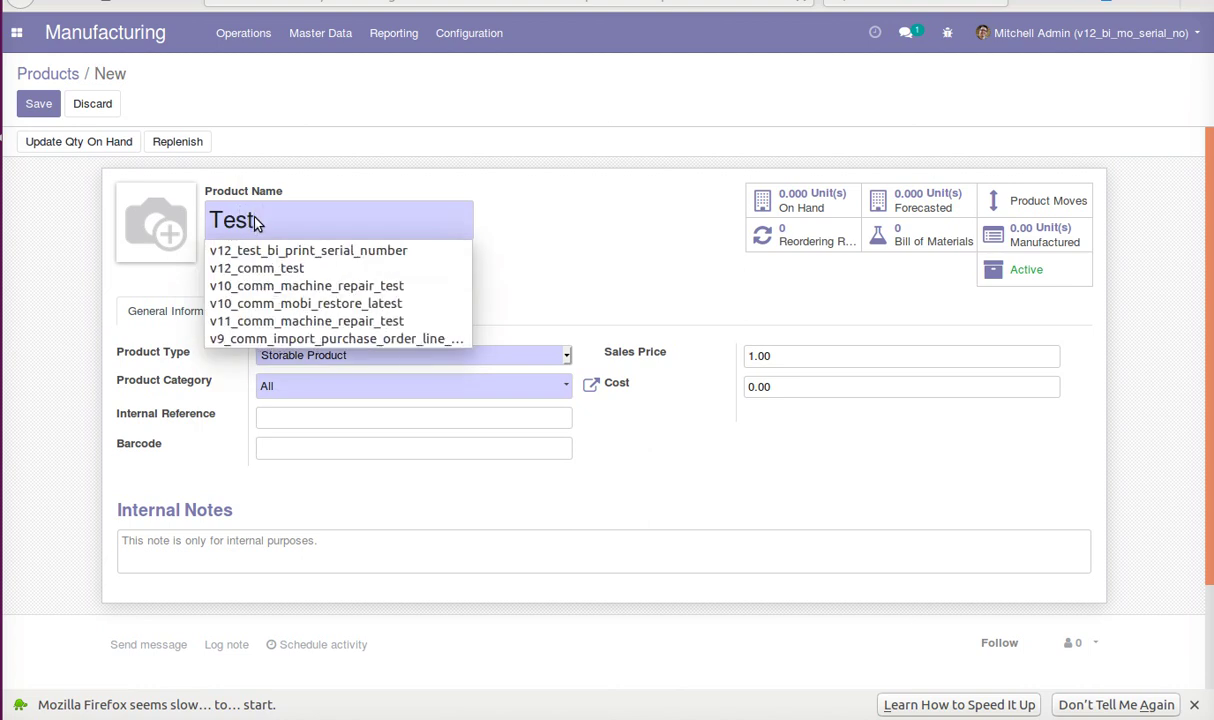
text(produc)
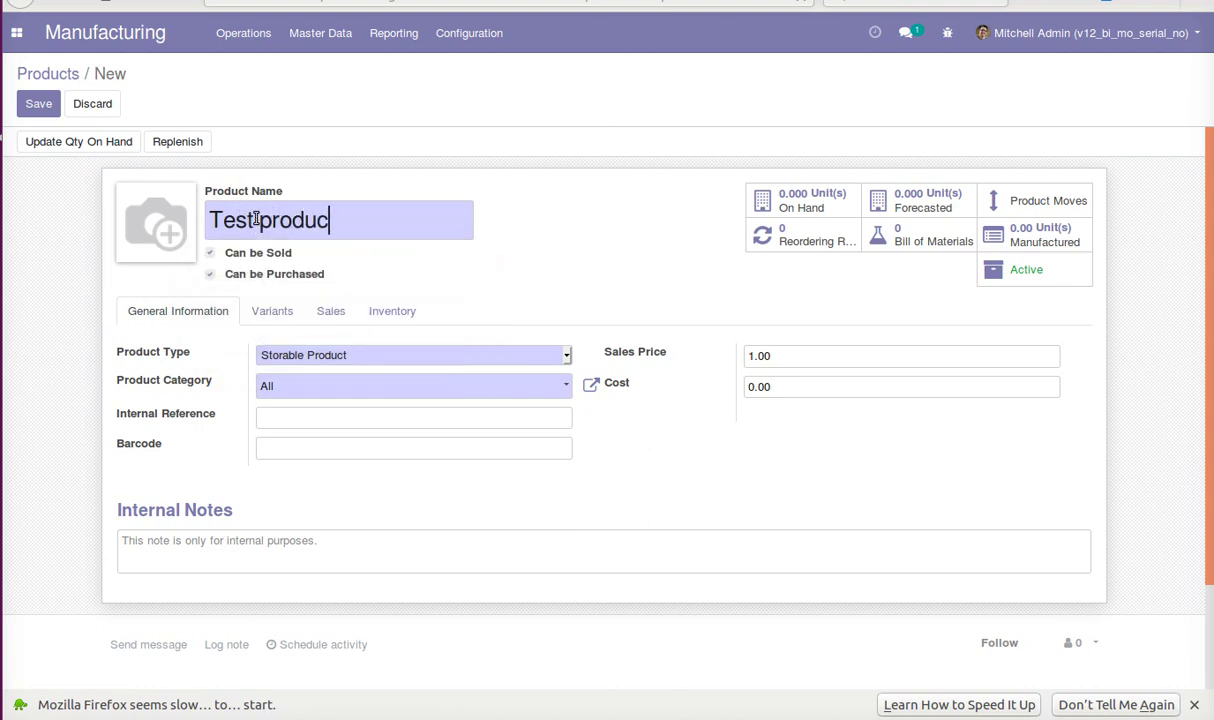
text(t)
click(257, 219)
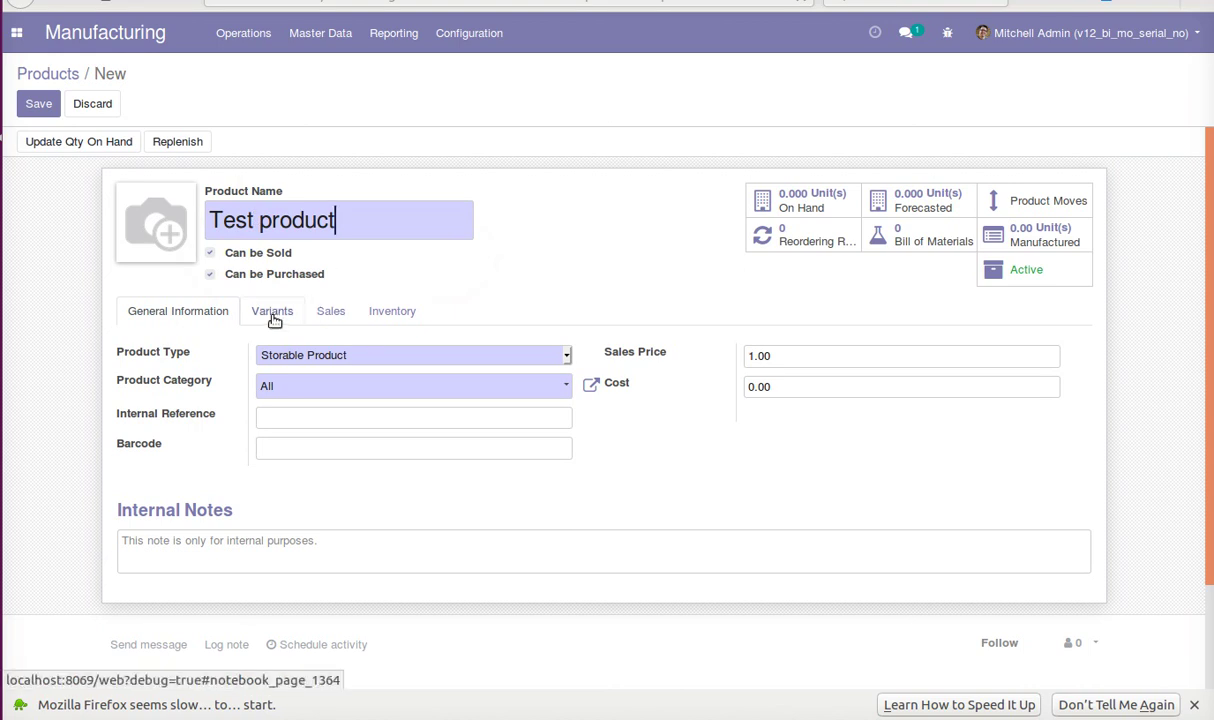
Set the product's tracking to By Unique Serial Number and its sales price to 1000, and save it
click(383, 315)
click(749, 390)
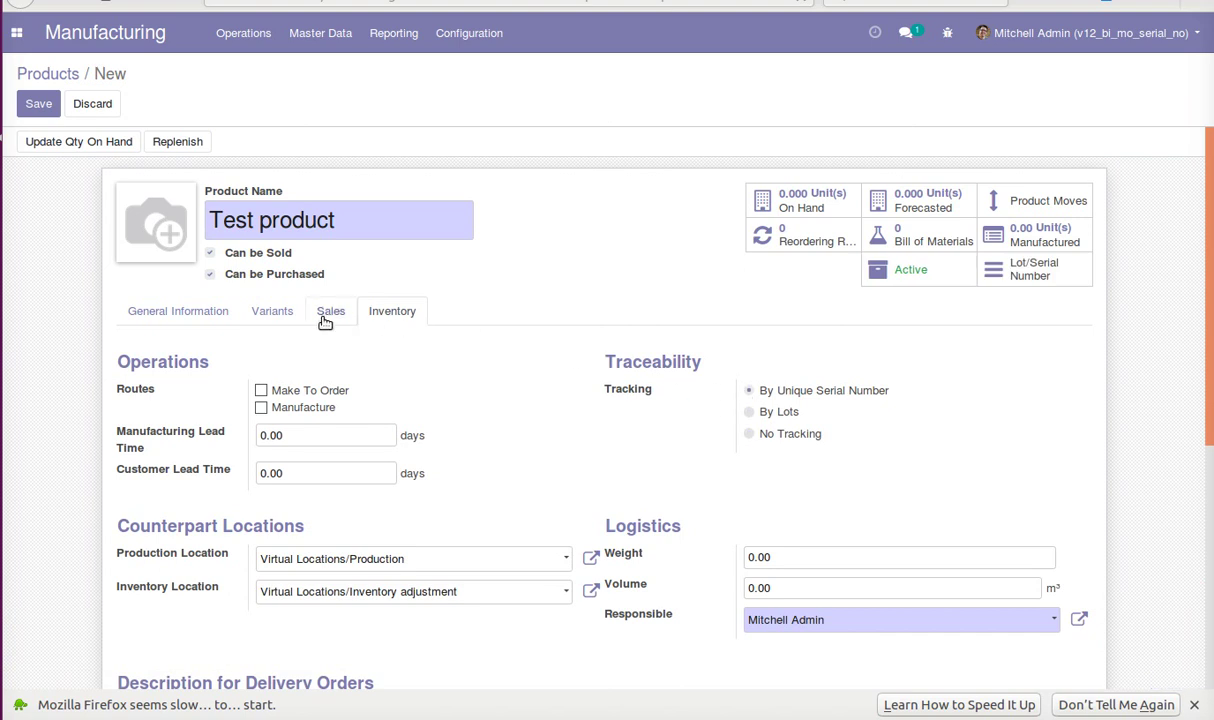
click(211, 318)
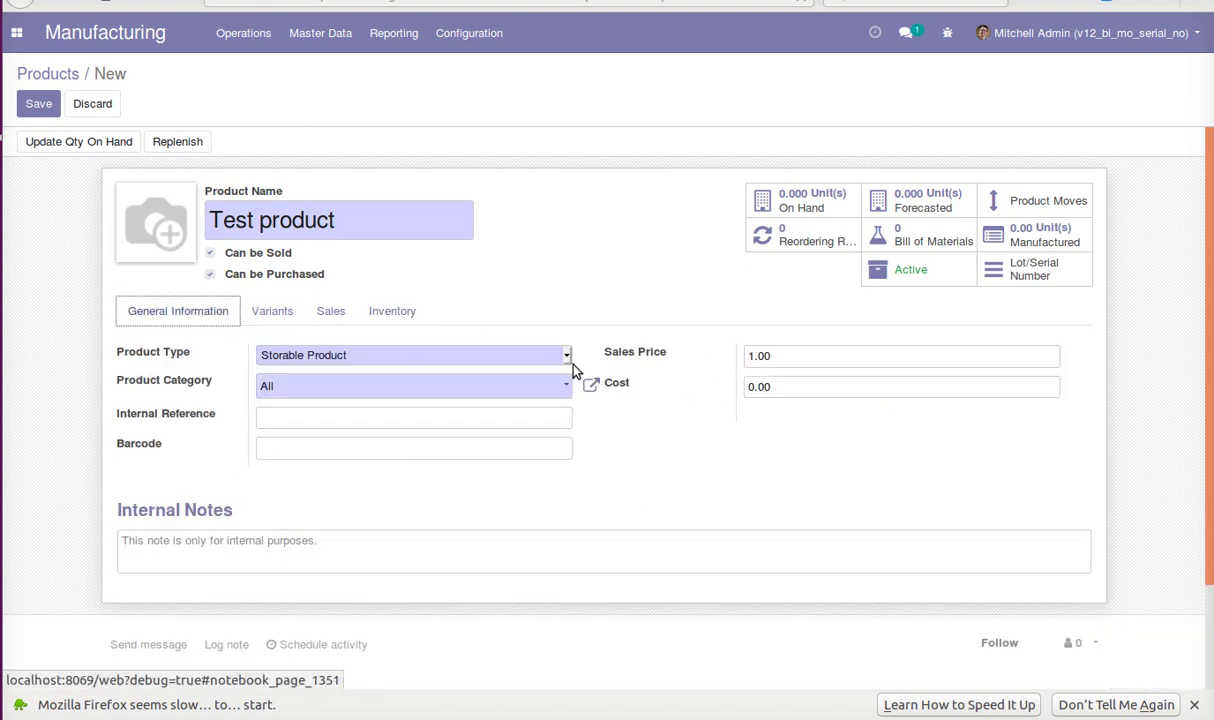
click(755, 356)
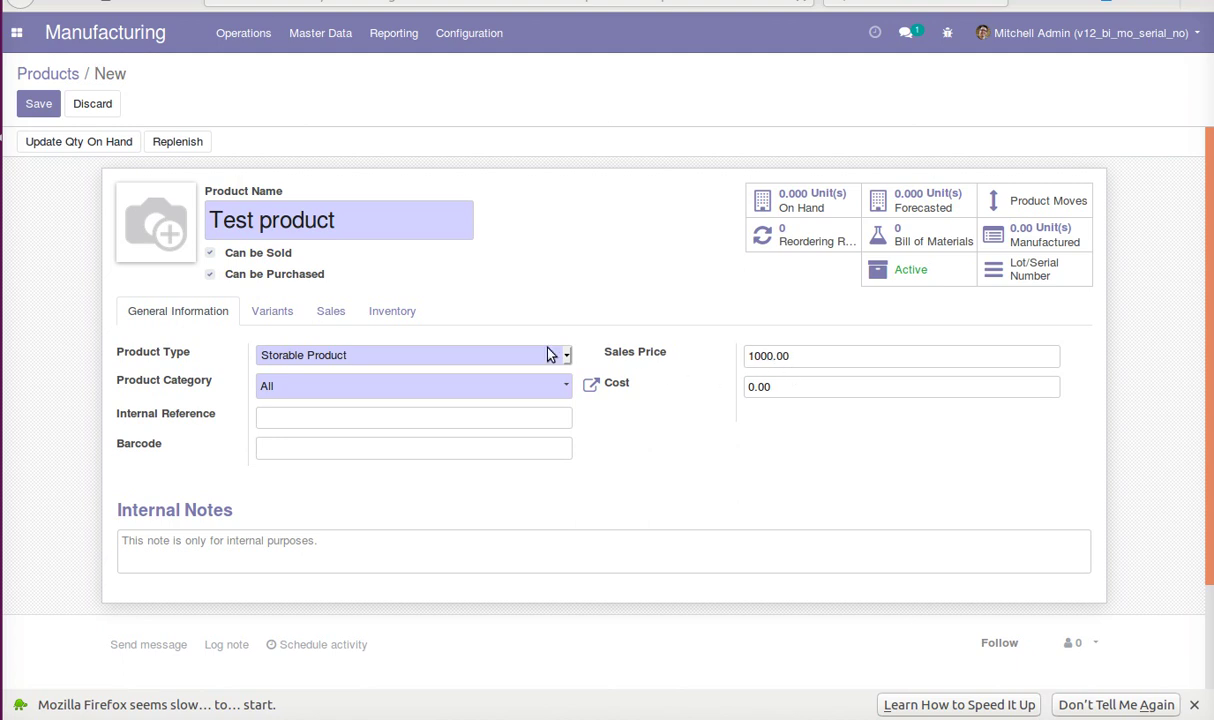
click(39, 106)
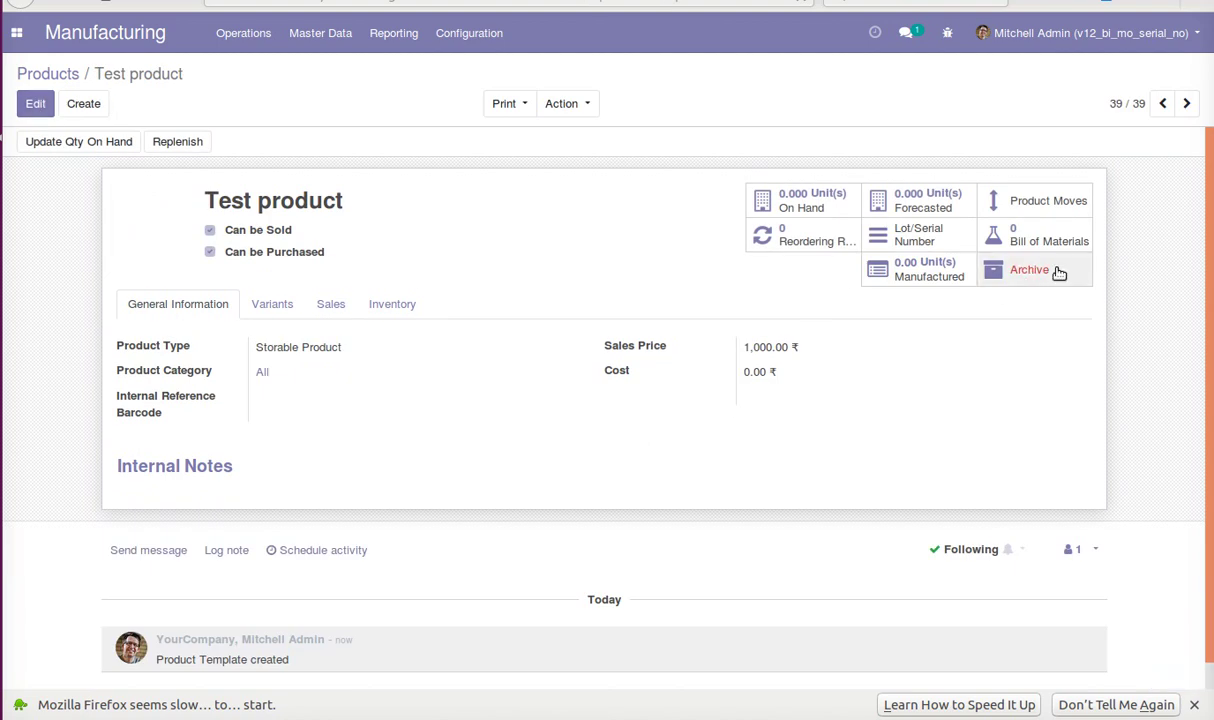
Start a new bill of materials for Test product and add [CONS_25630] Screw as its first component
click(1040, 238)
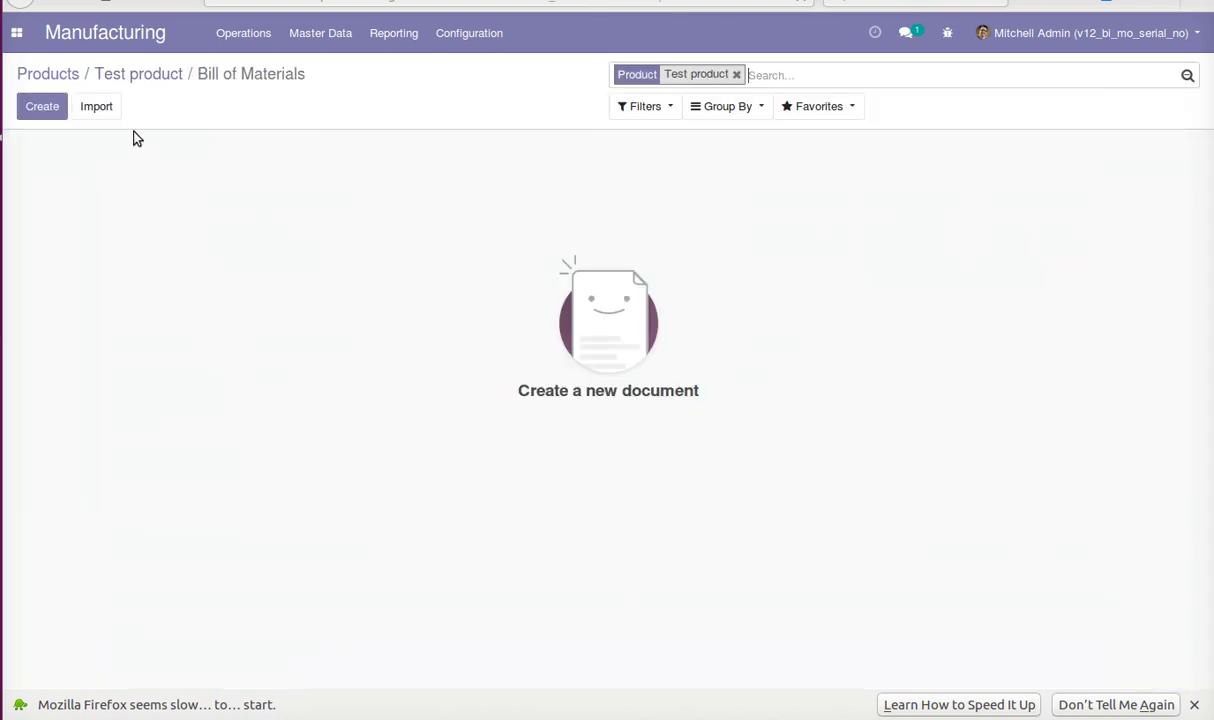
click(45, 106)
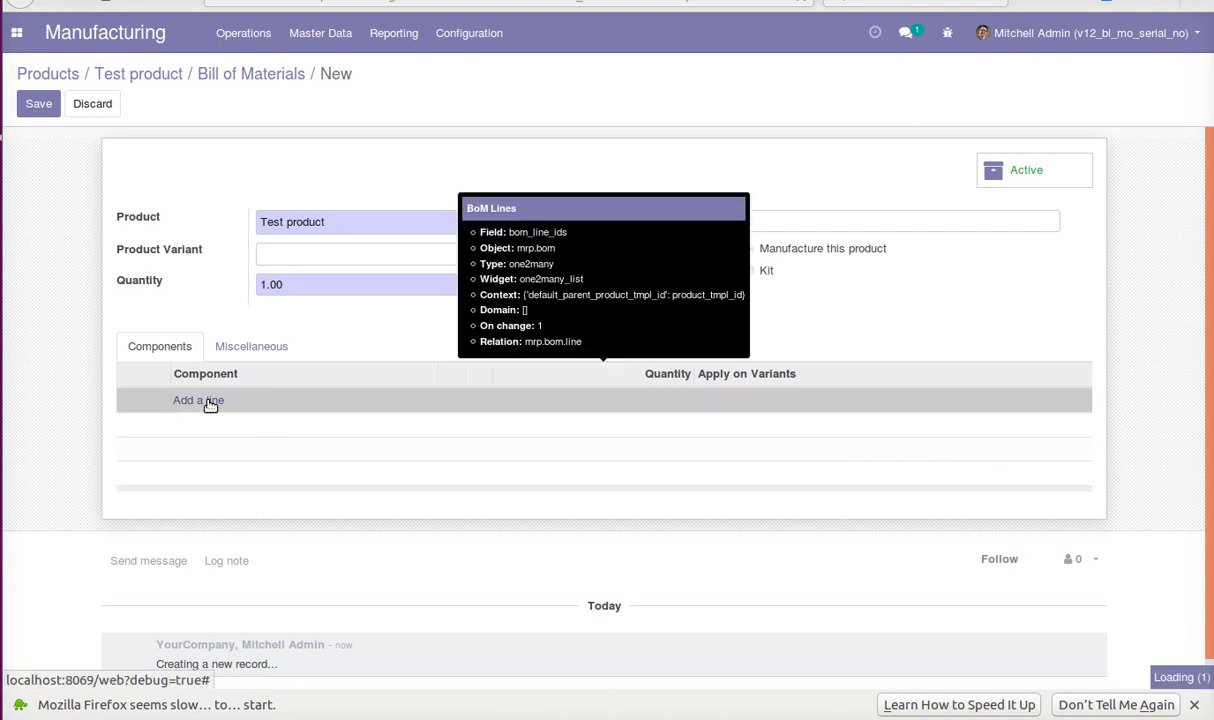
click(210, 404)
click(250, 404)
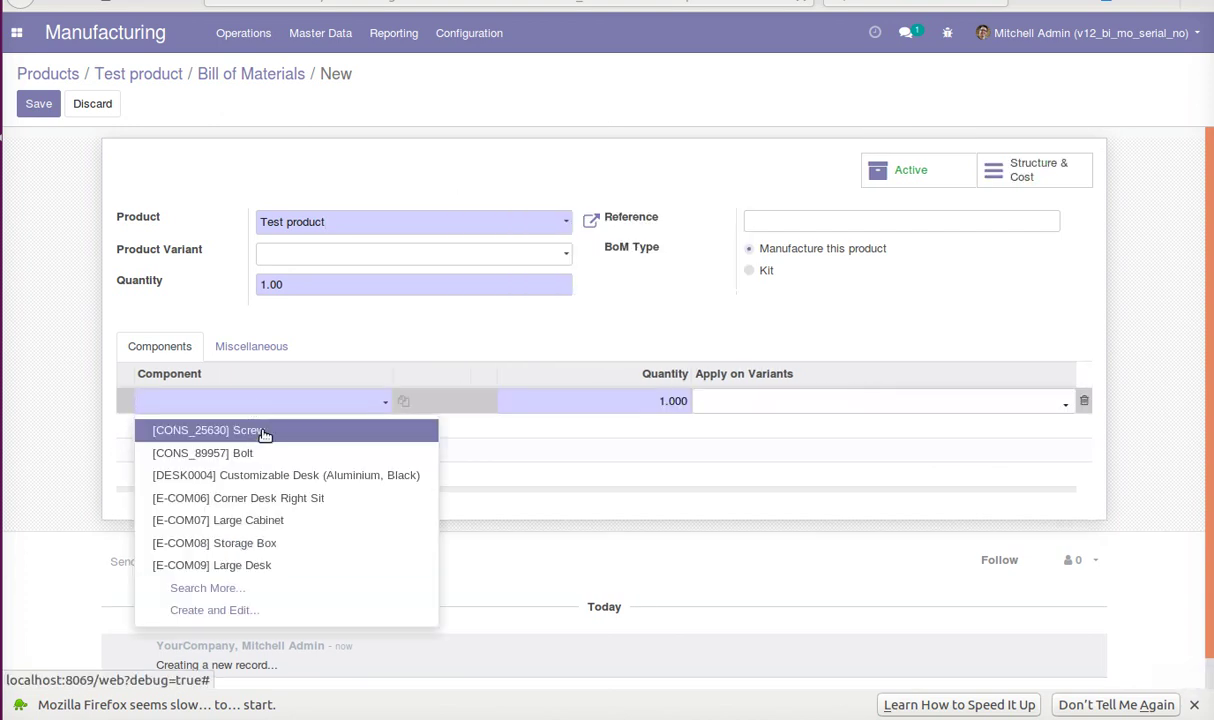
click(265, 434)
Add [CONS_89957] Bolt as the second component of the bill of materials
click(158, 433)
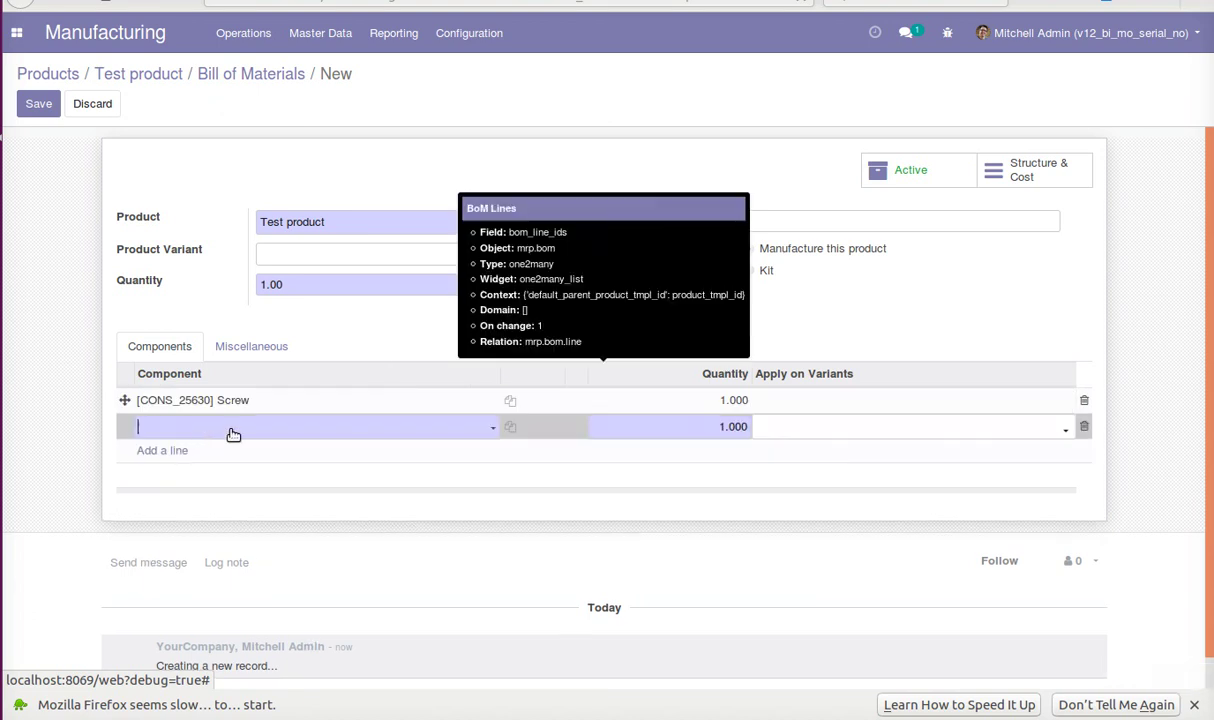
click(264, 432)
click(262, 480)
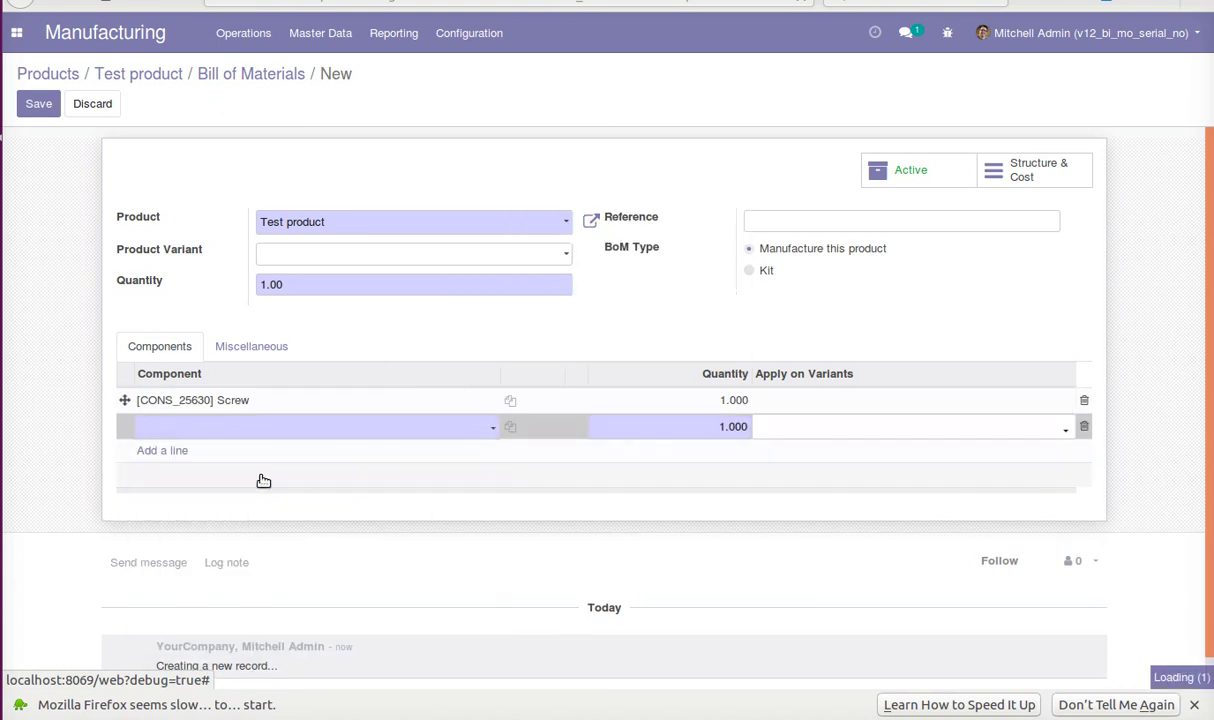
click(166, 453)
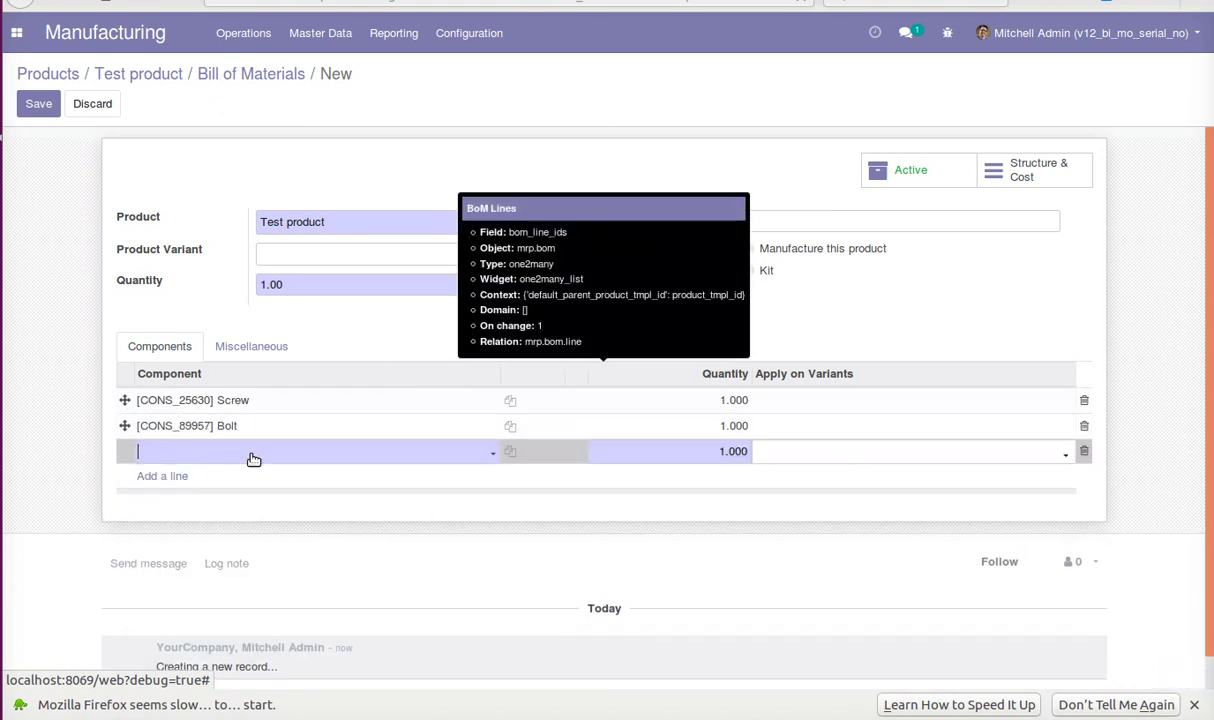
click(245, 456)
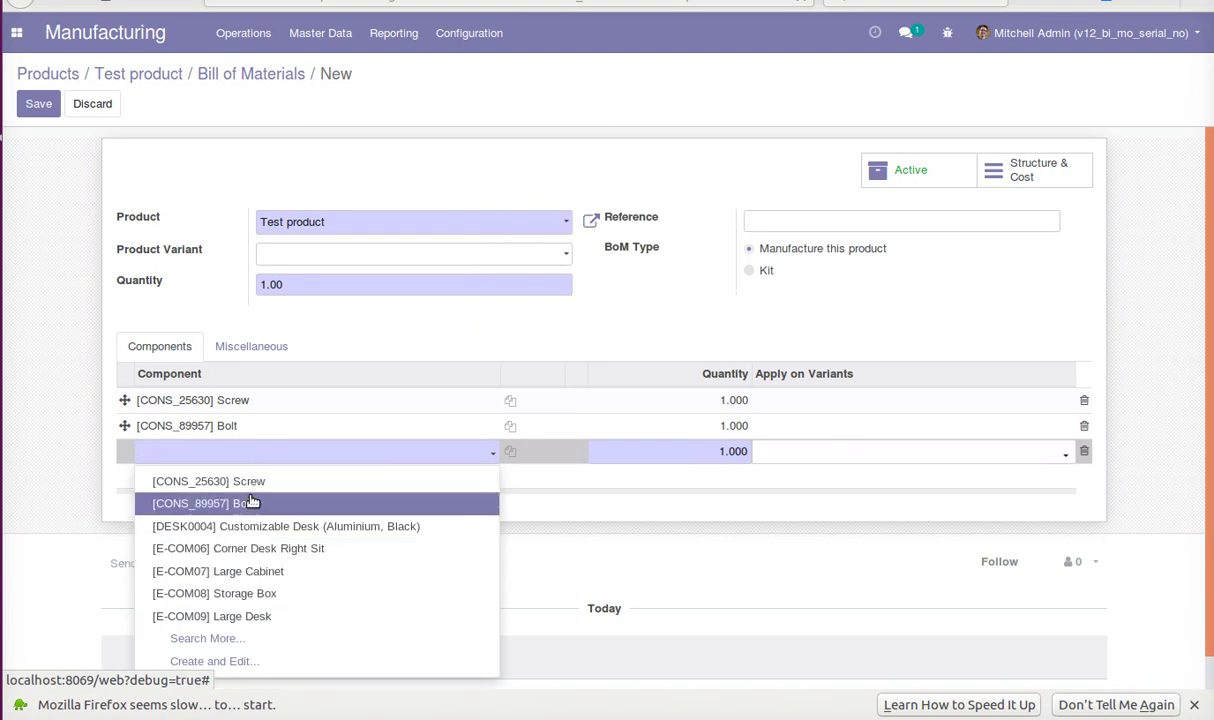
Set the quantities of both the Screw and the Bolt to 35 and save the bill of materials
click(299, 403)
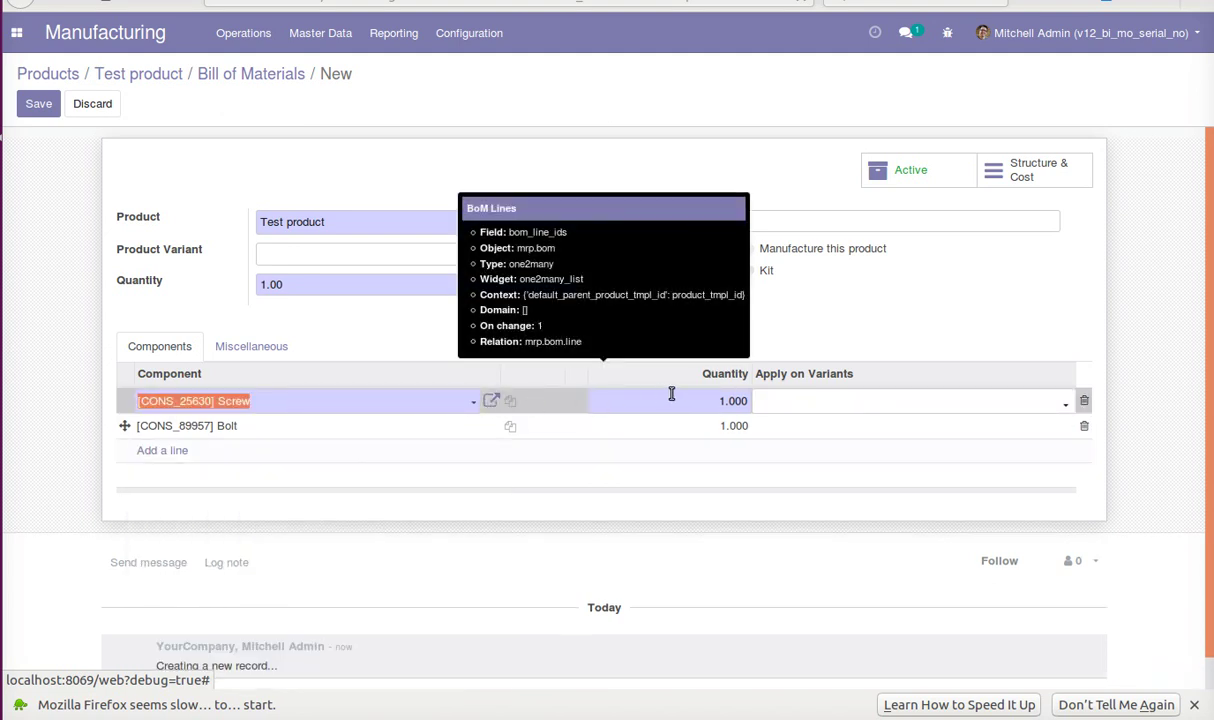
click(723, 402)
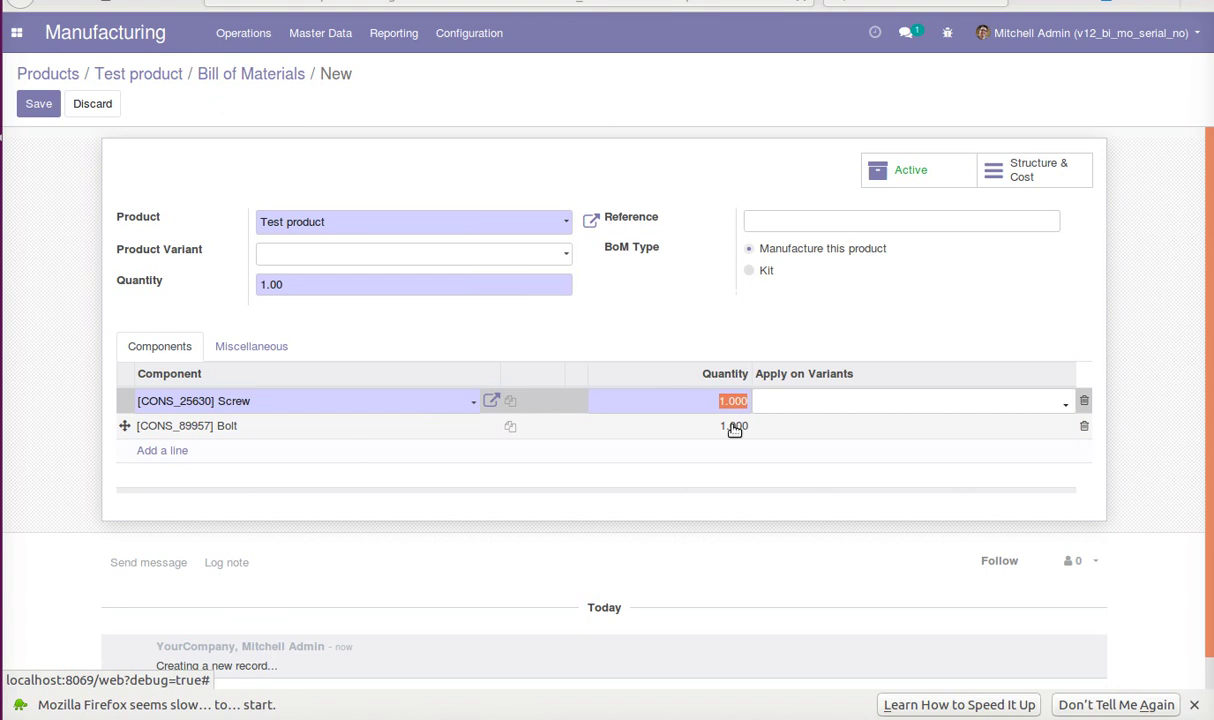
text(3)
triple_click(735, 425)
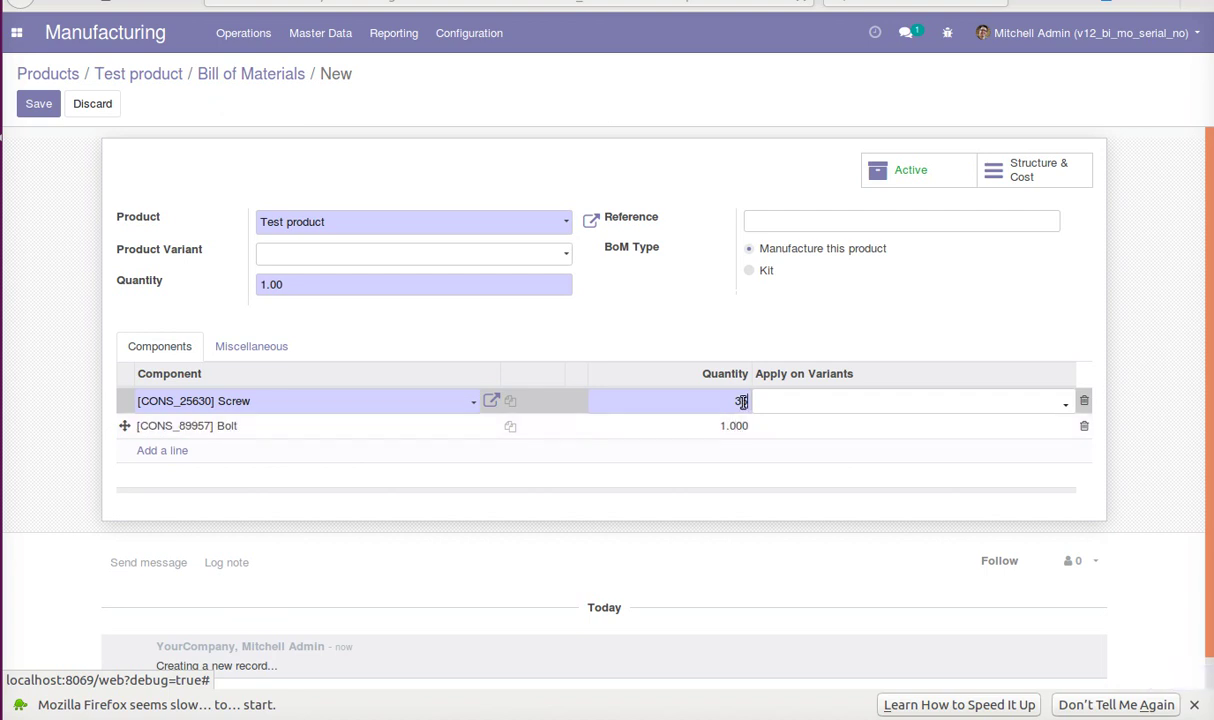
click(722, 430)
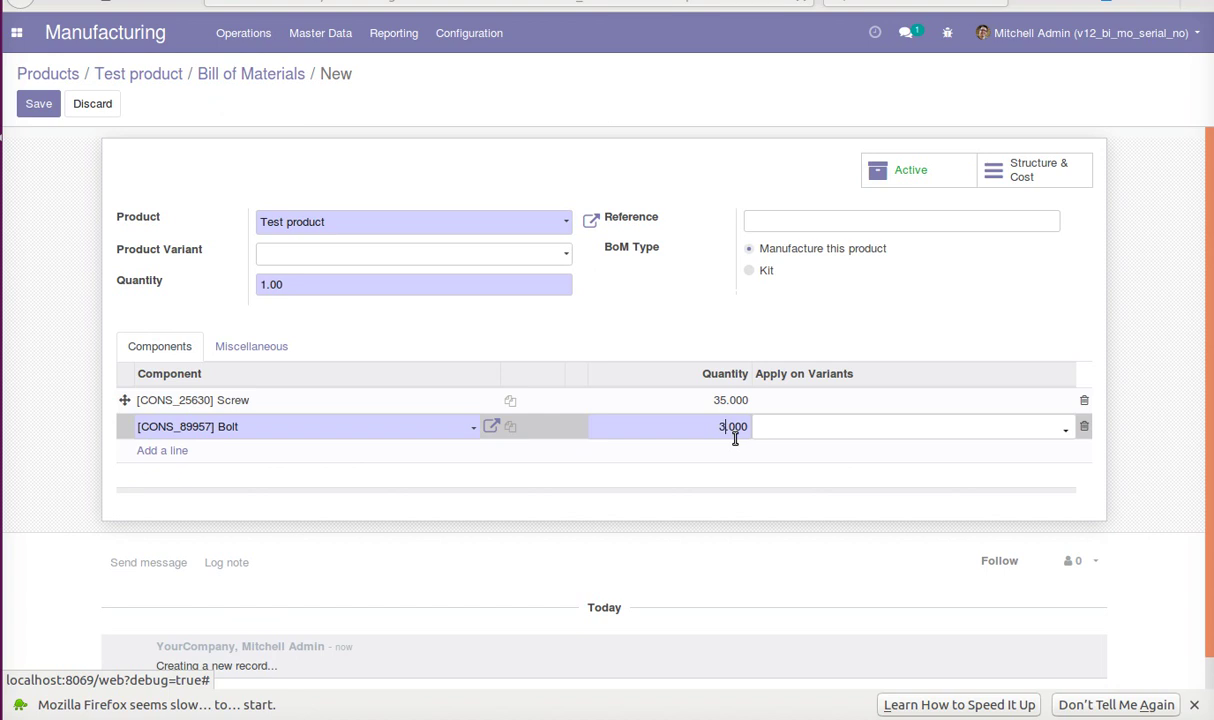
click(697, 331)
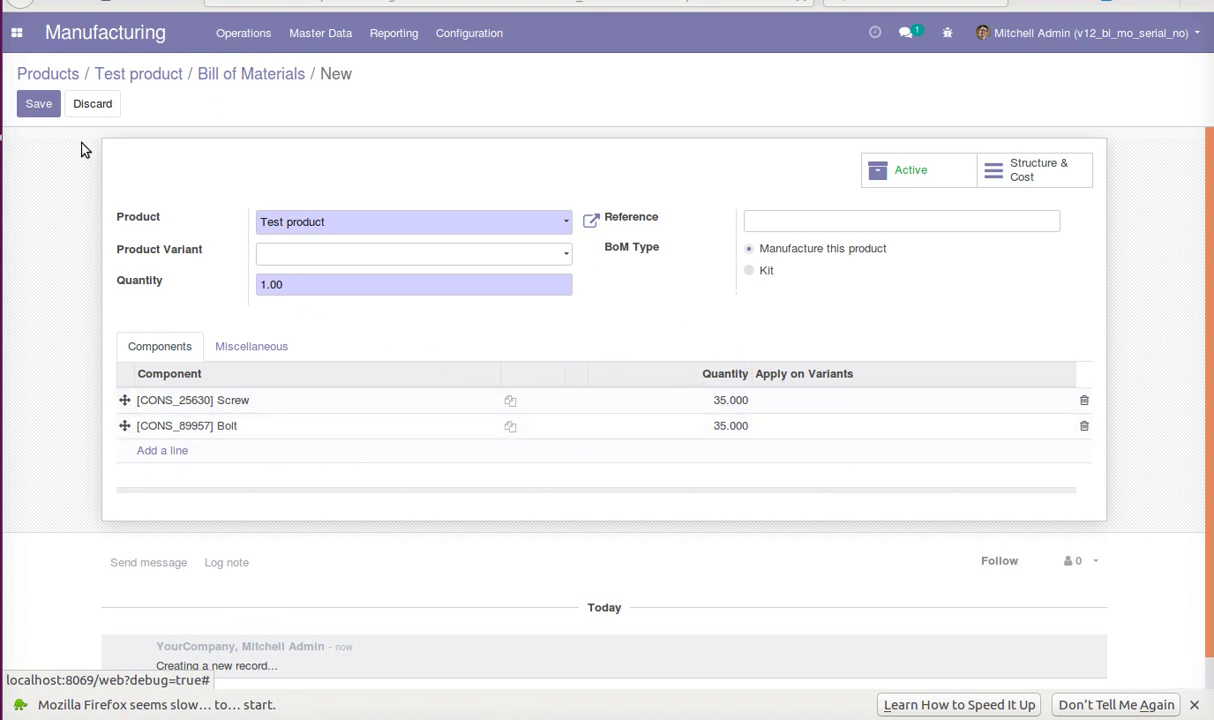
click(41, 106)
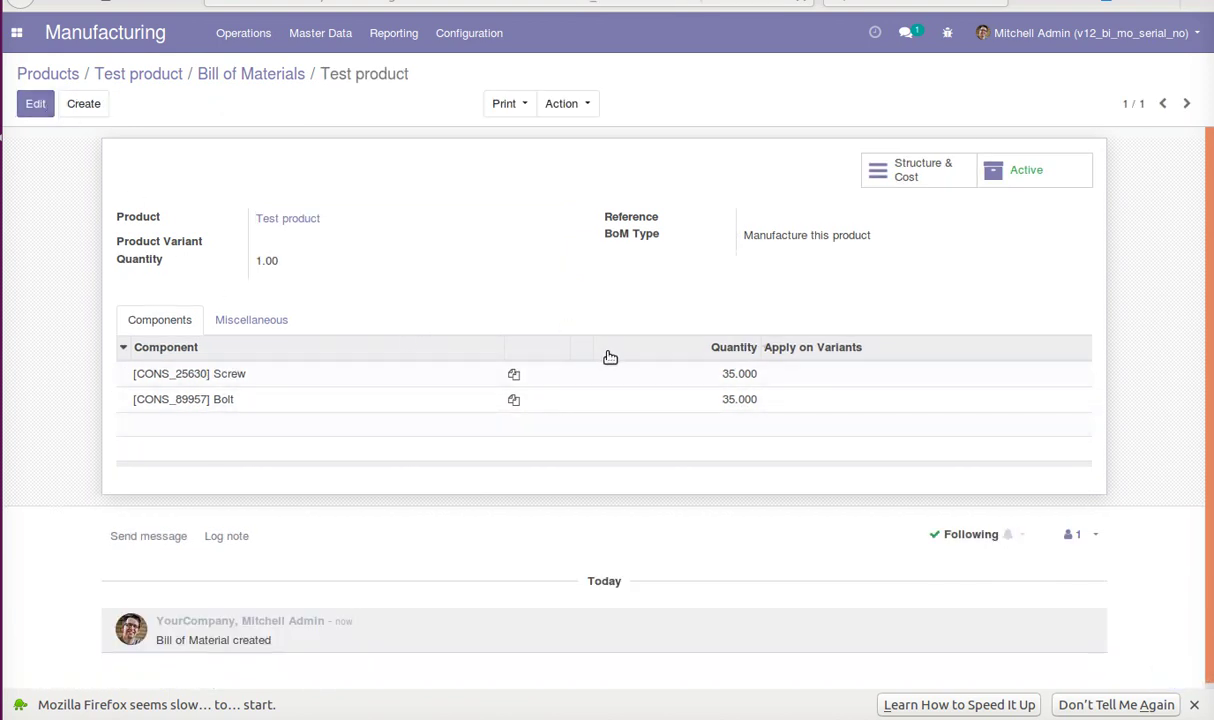
mouse_move(731, 395)
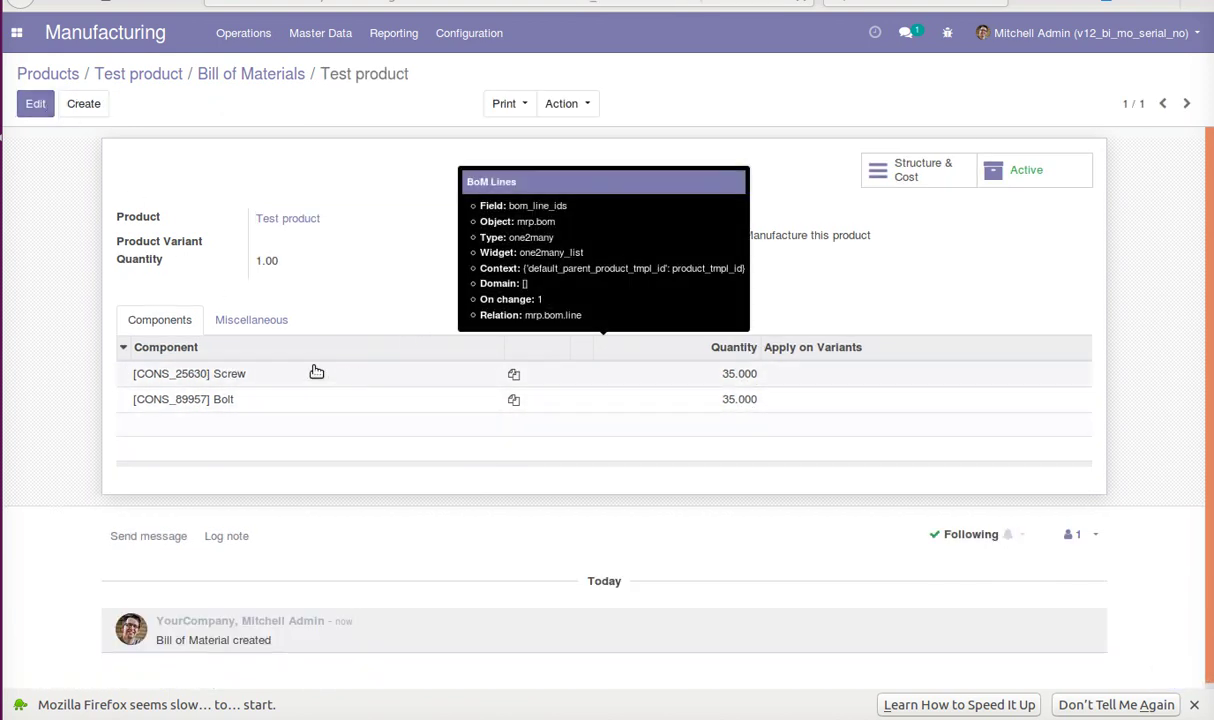
click(262, 321)
click(178, 324)
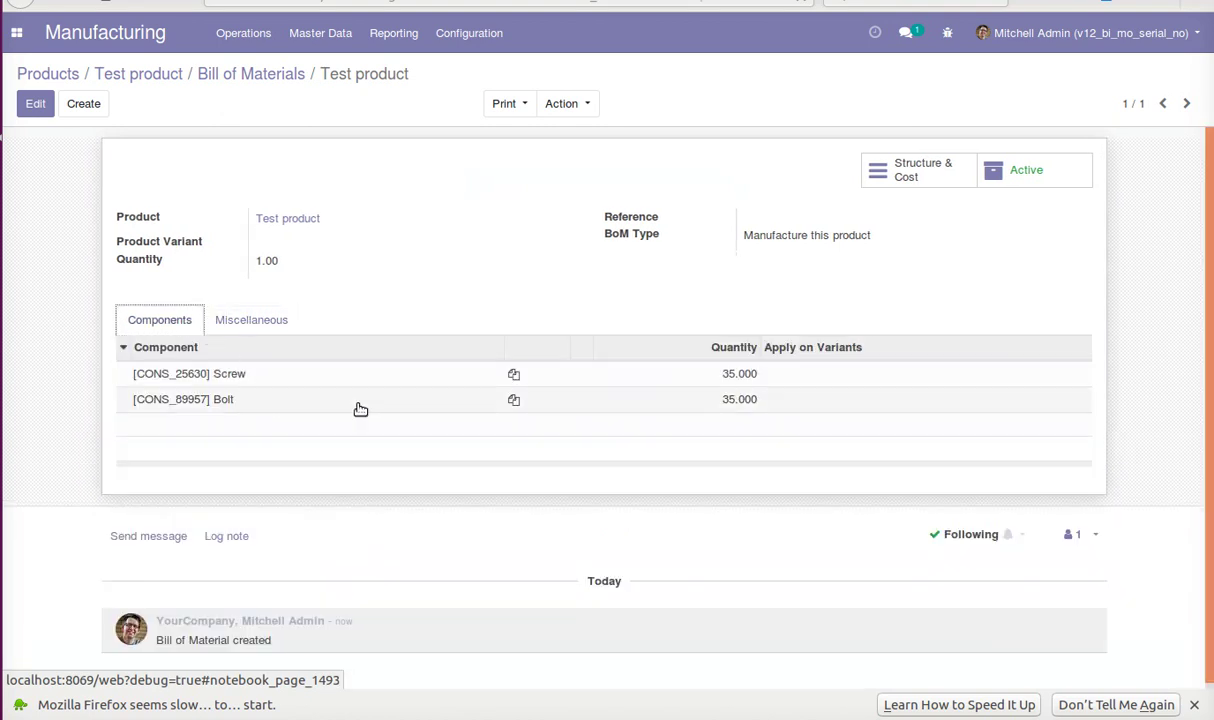
mouse_move(447, 403)
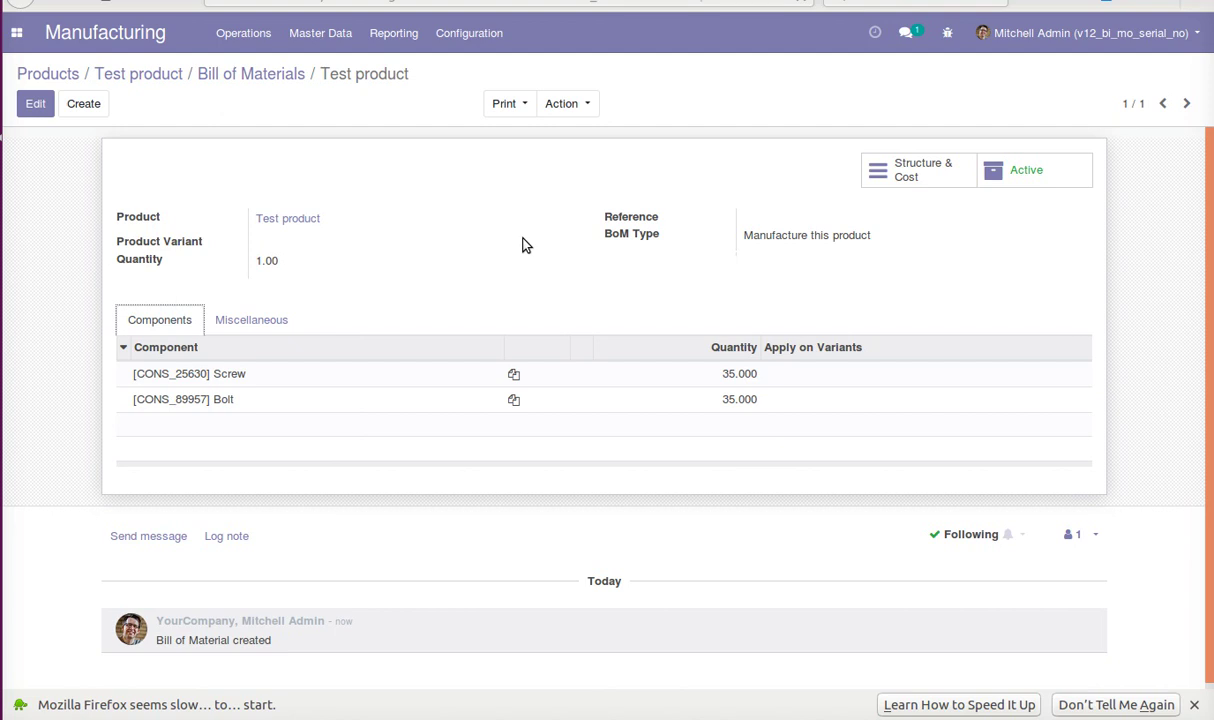
mouse_move(778, 379)
click(1100, 0)
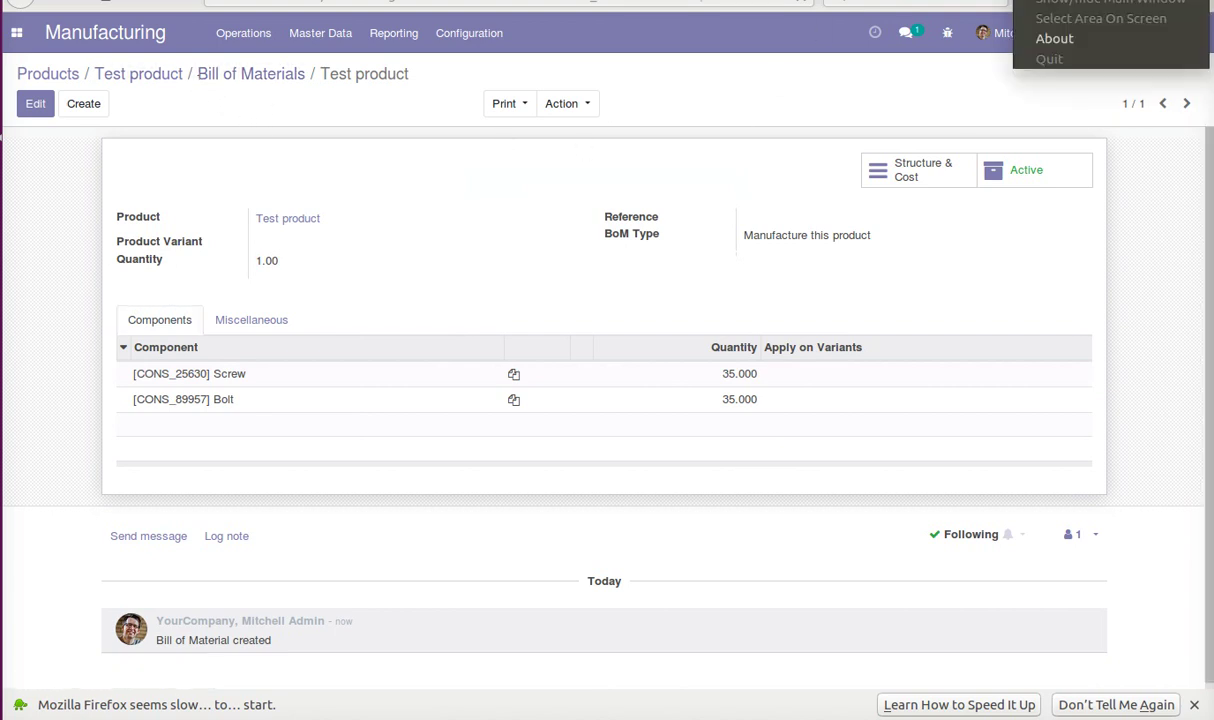
click(1054, 38)
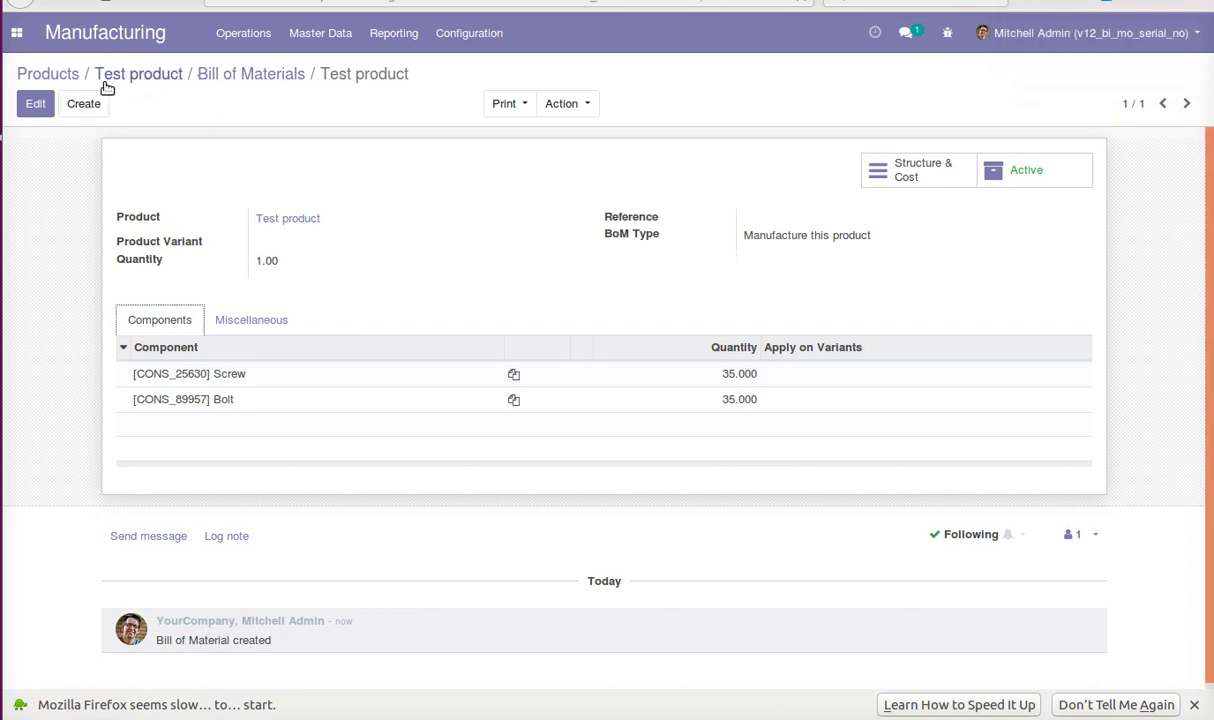
Create and save a manufacturing order for Test product using its bill of materials
click(266, 46)
click(265, 73)
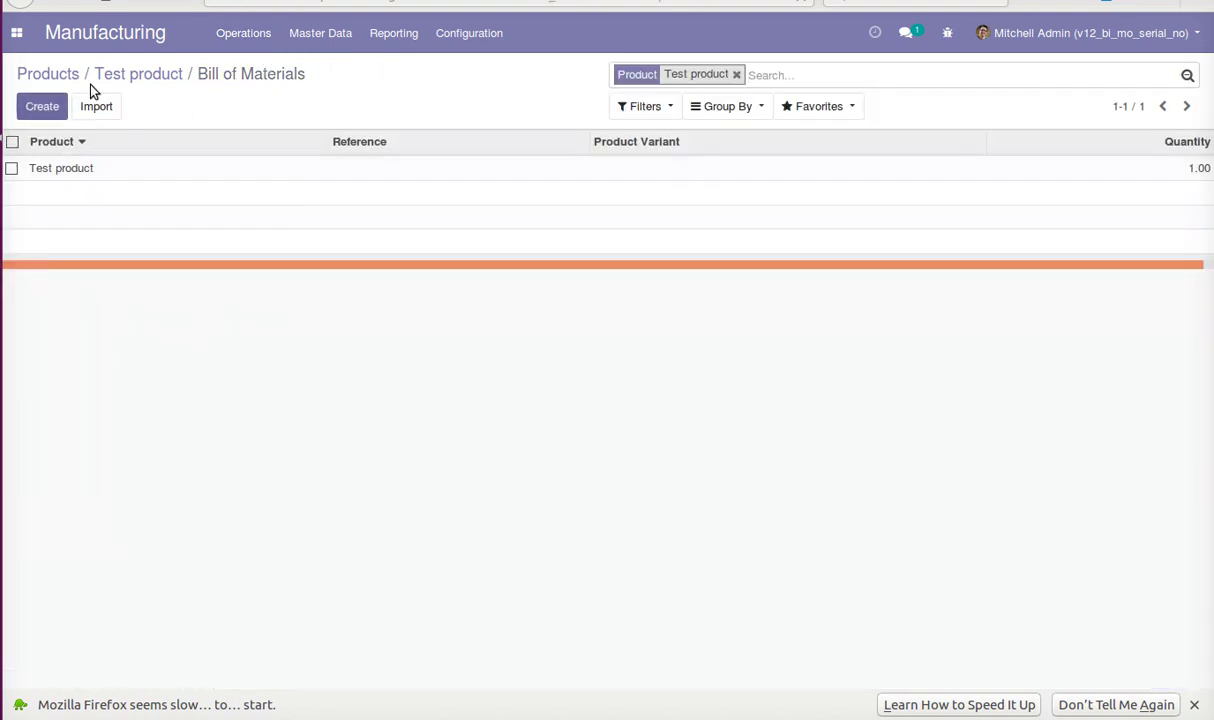
click(245, 40)
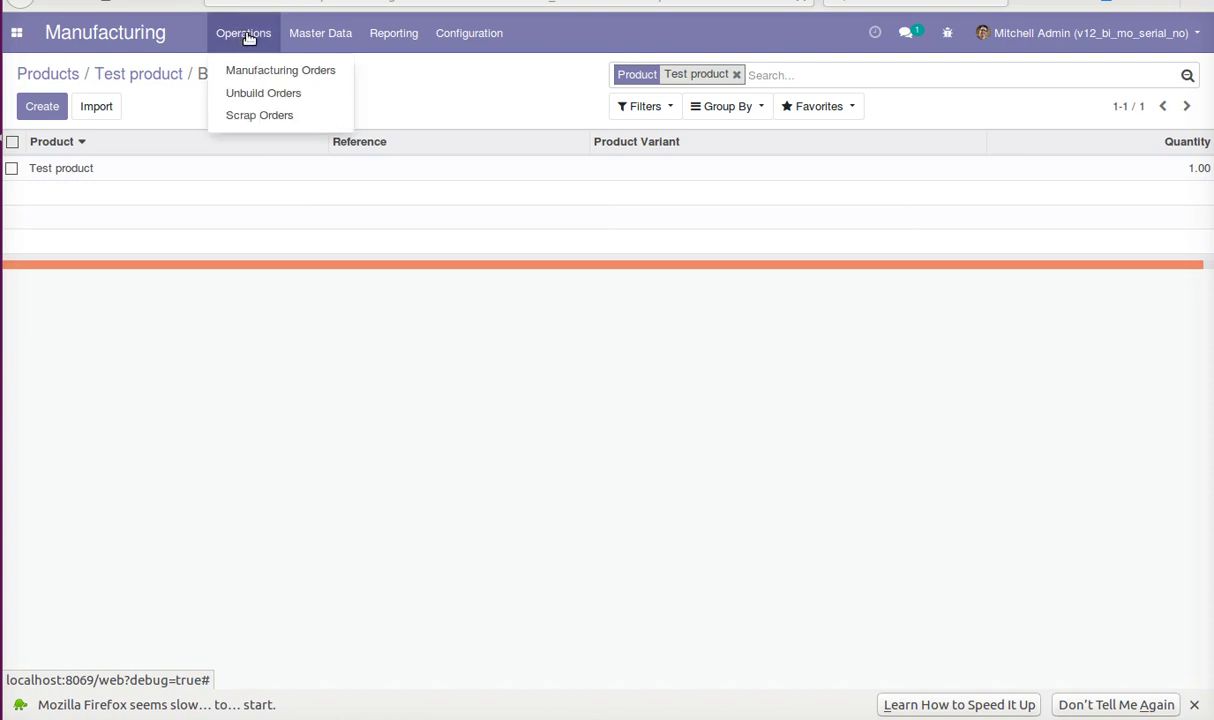
click(262, 68)
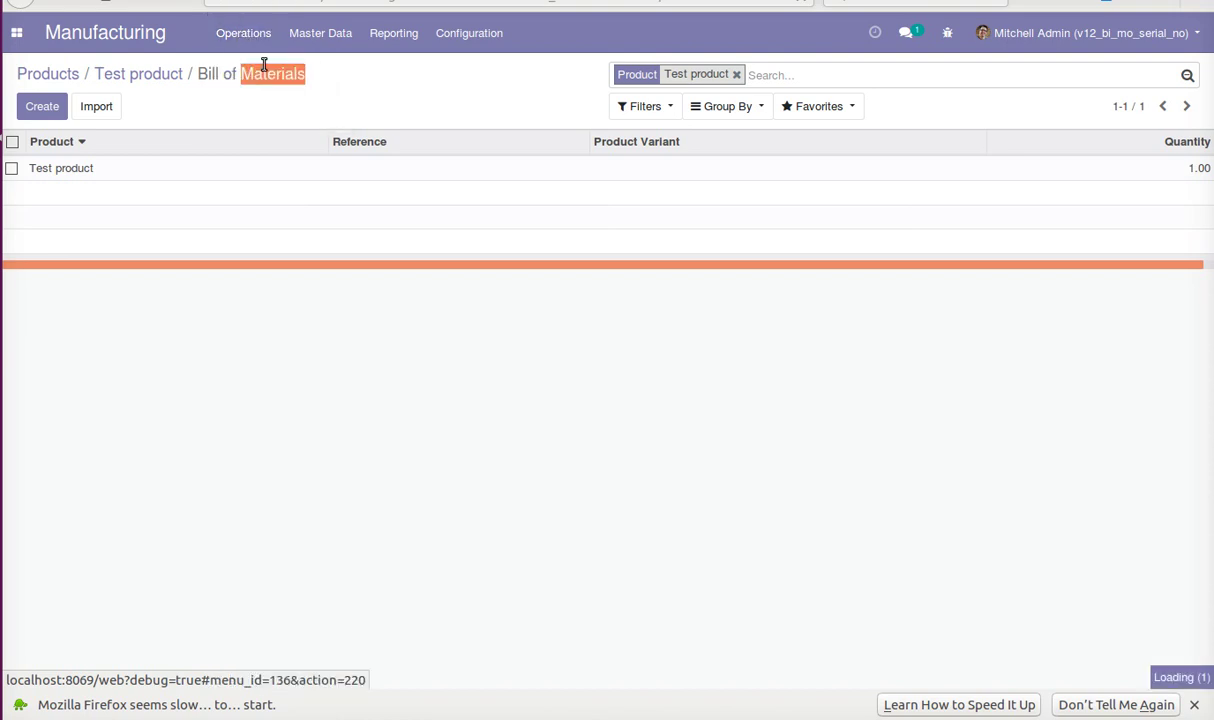
click(50, 108)
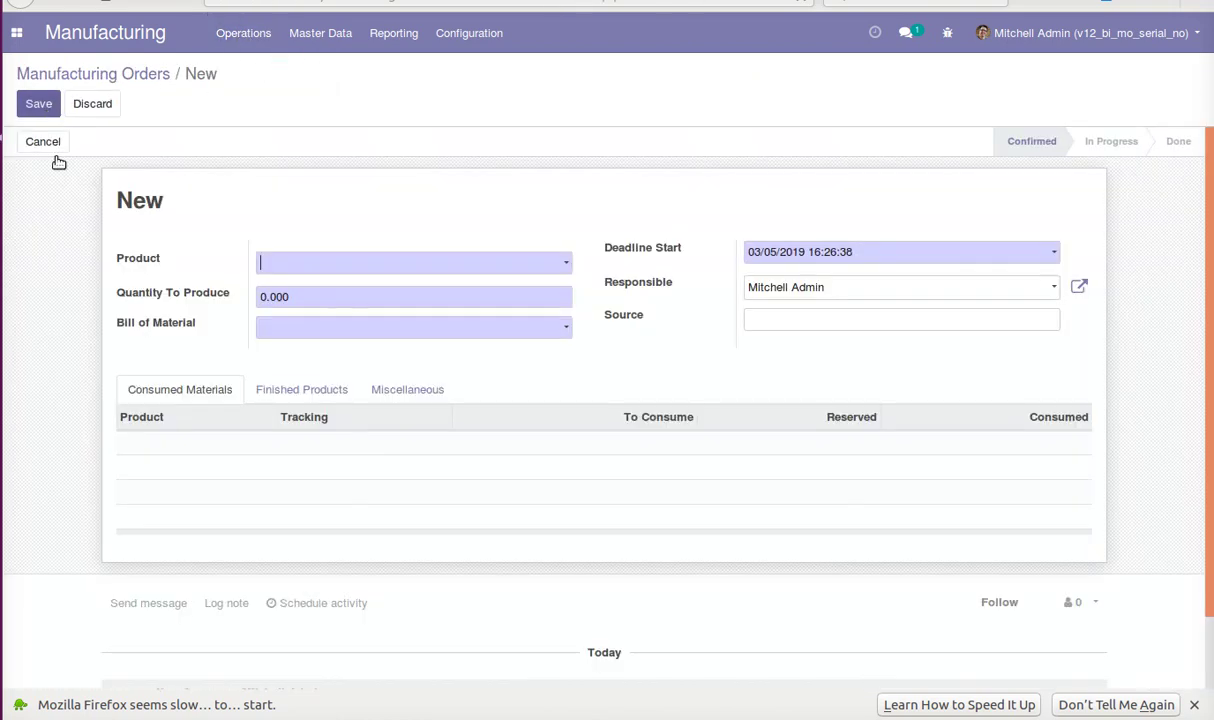
click(362, 271)
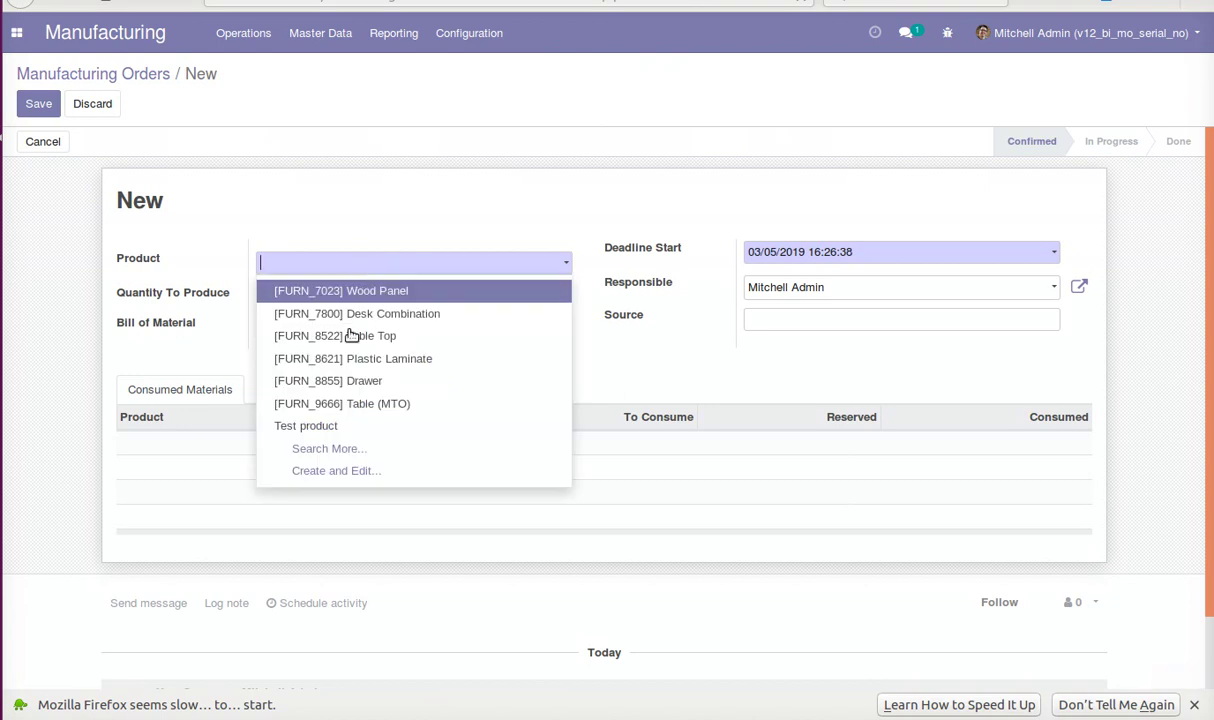
click(342, 425)
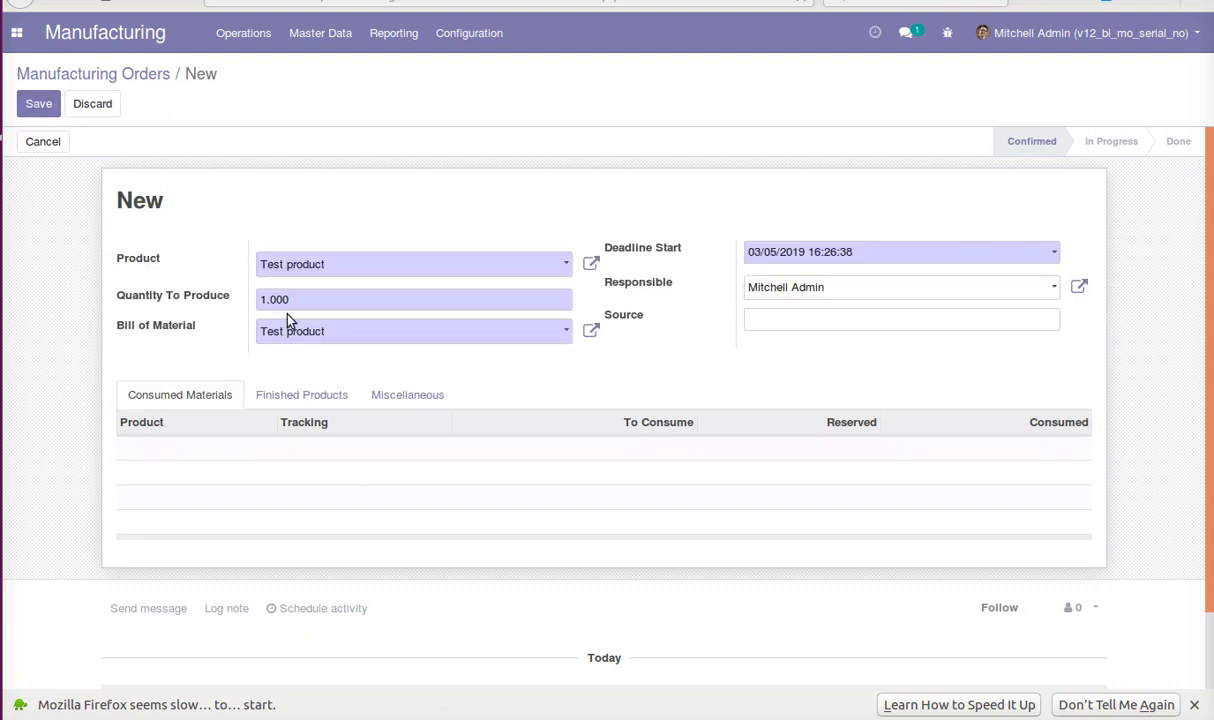
click(38, 106)
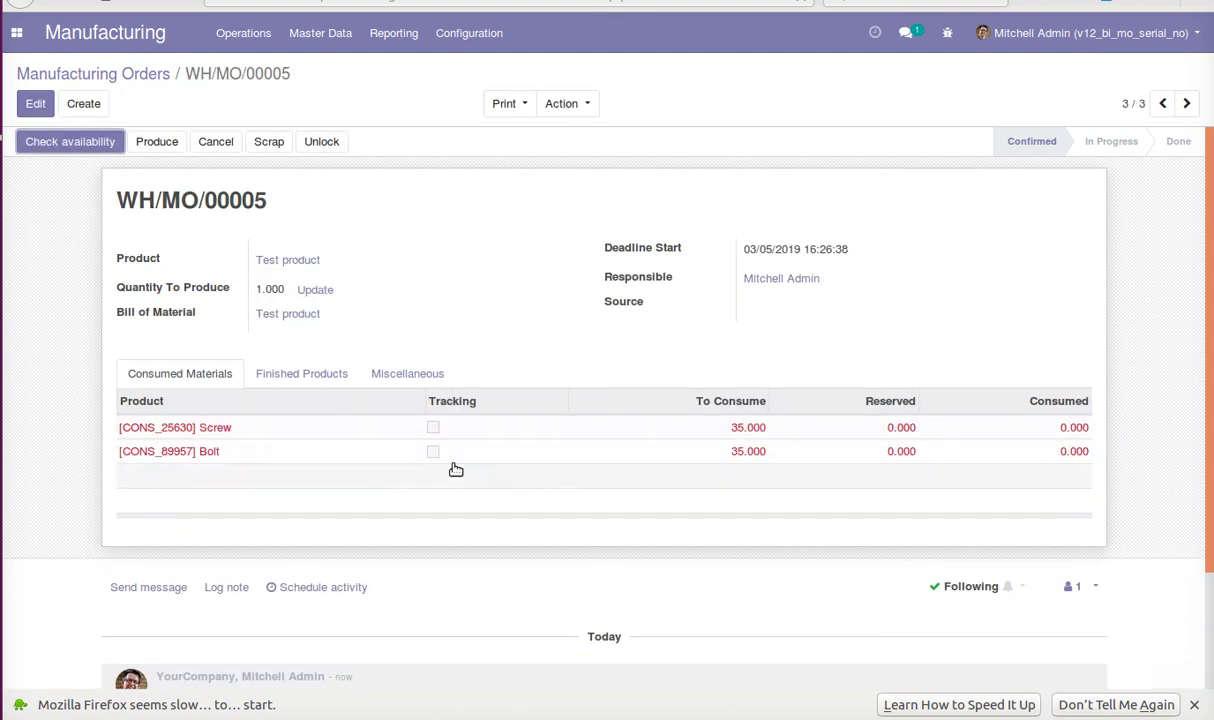
Record production for the Test product order and check the finished product's serial number and the consumed materials
mouse_move(325, 412)
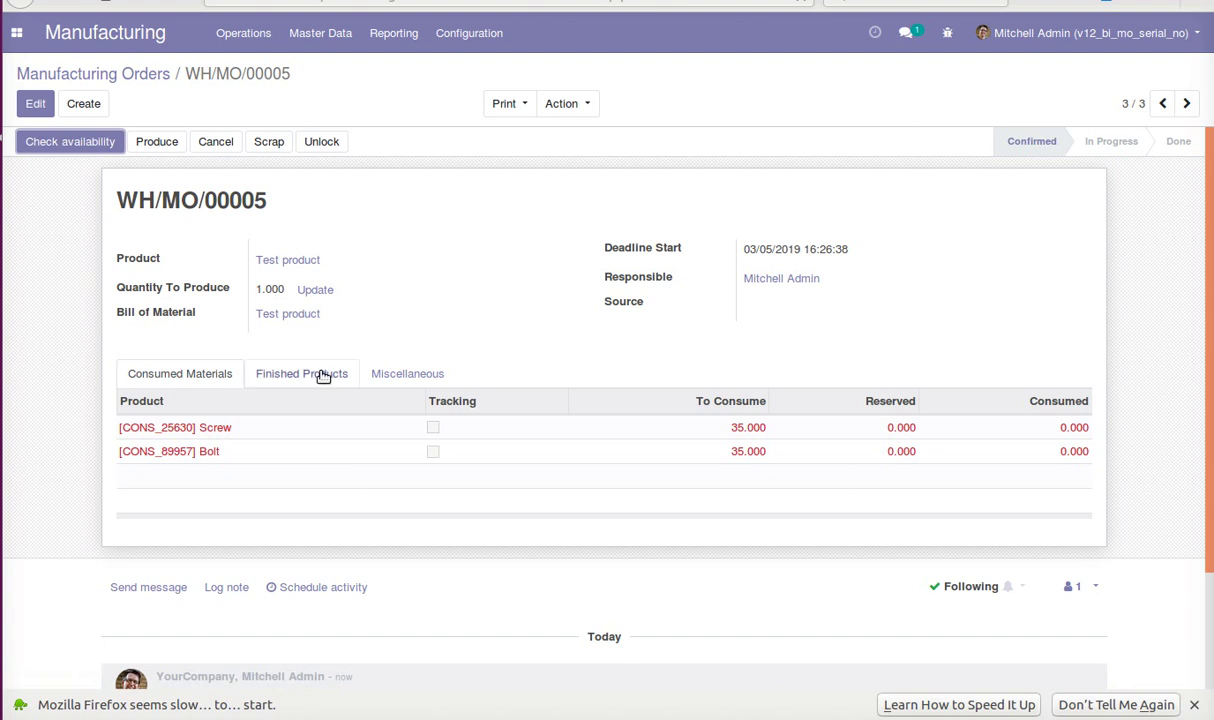
click(318, 374)
click(388, 377)
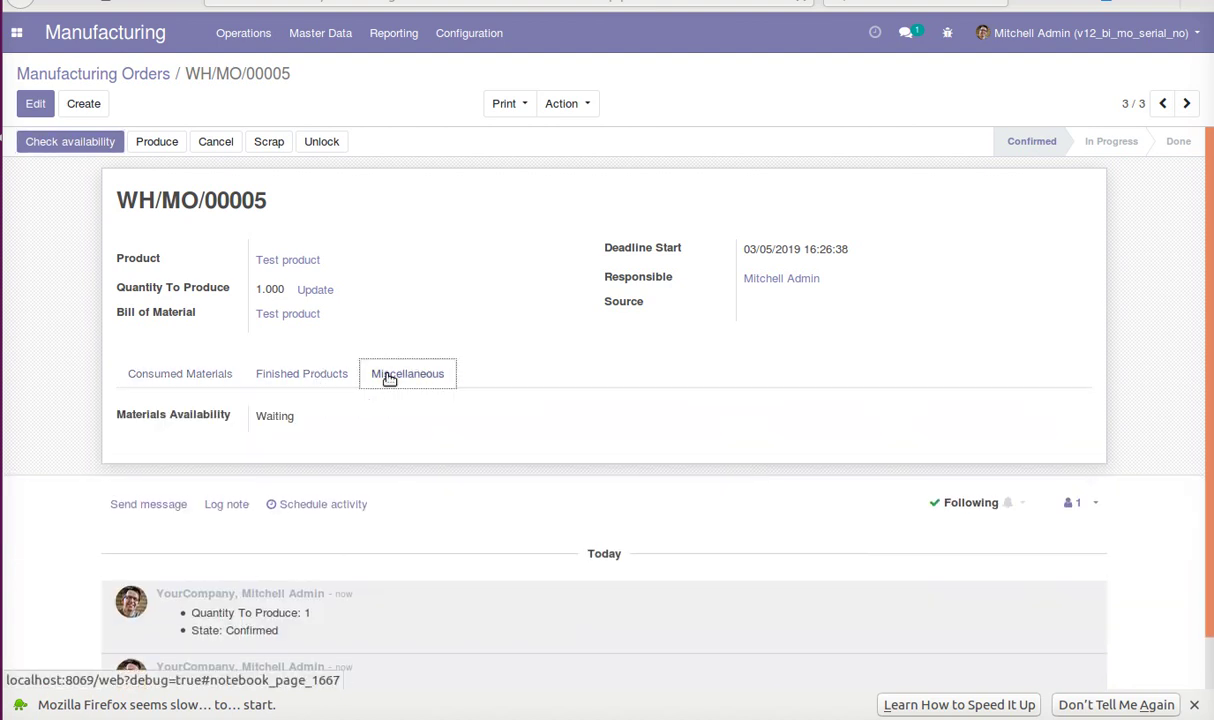
click(300, 378)
click(203, 378)
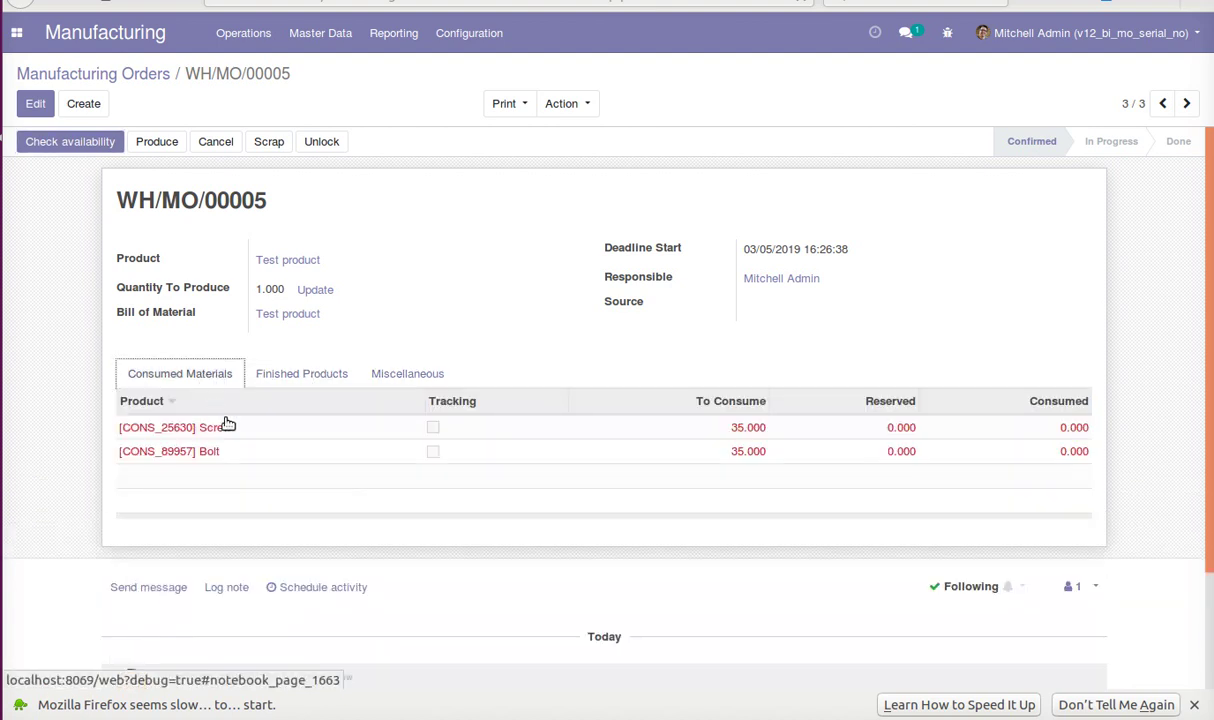
click(161, 142)
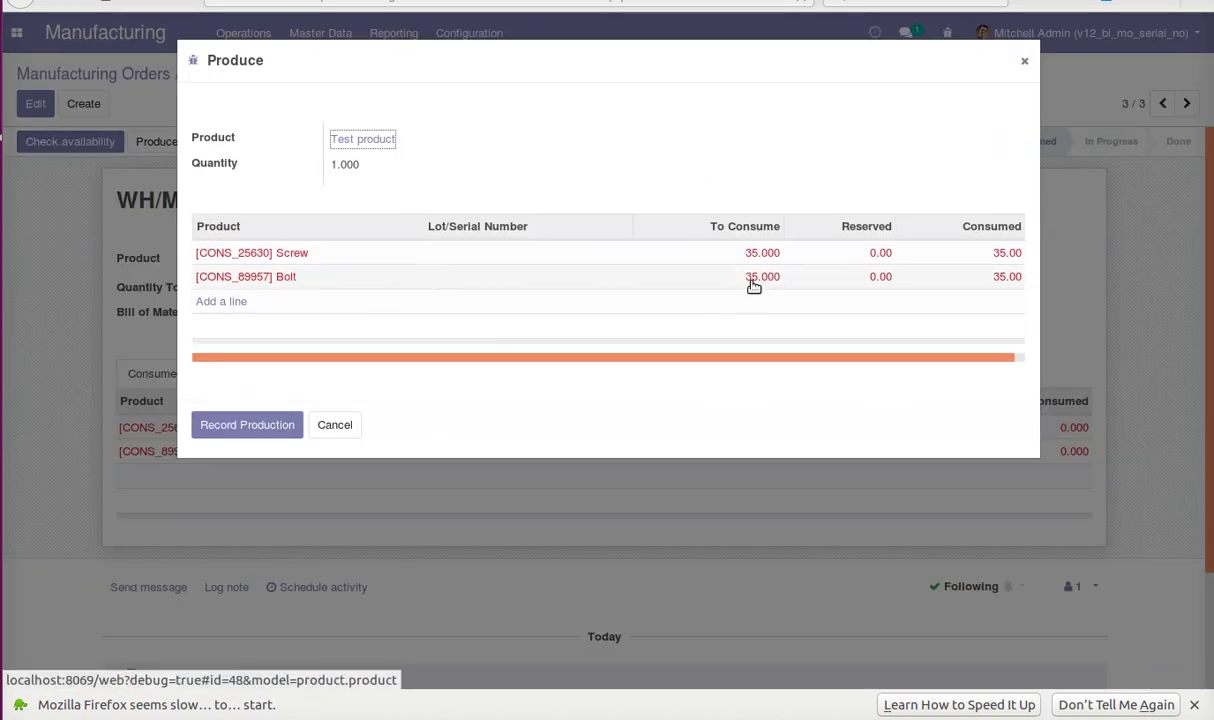
click(268, 428)
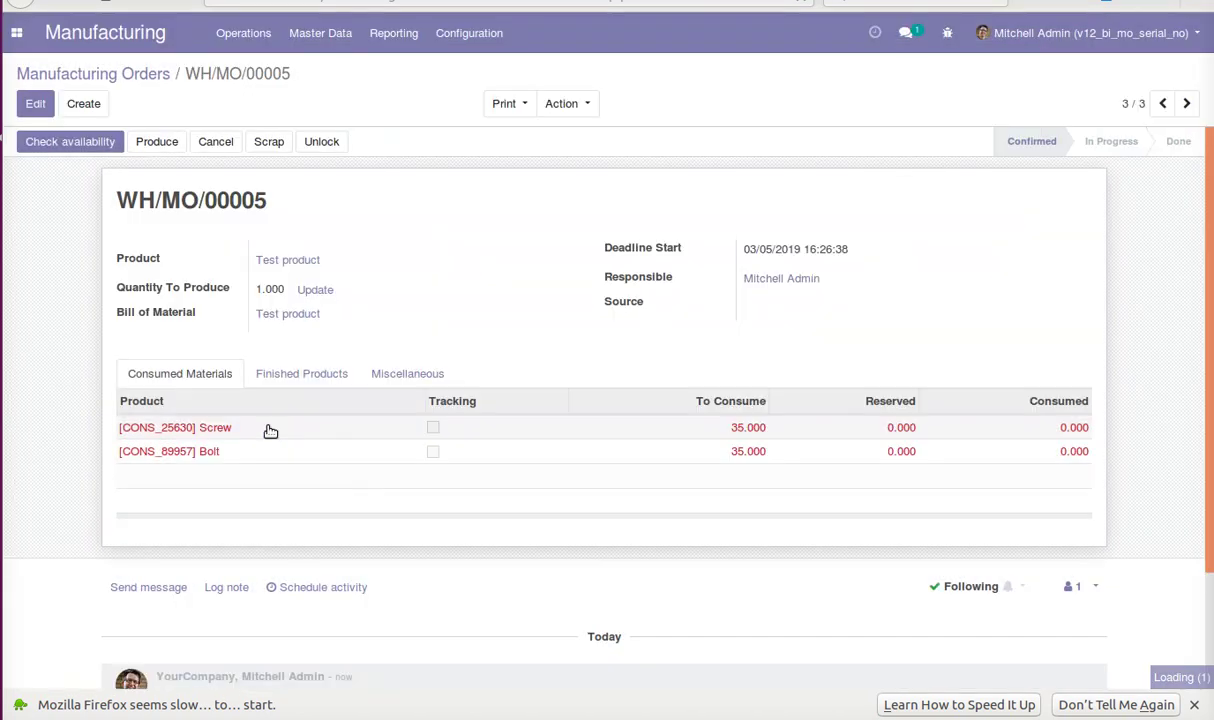
click(304, 377)
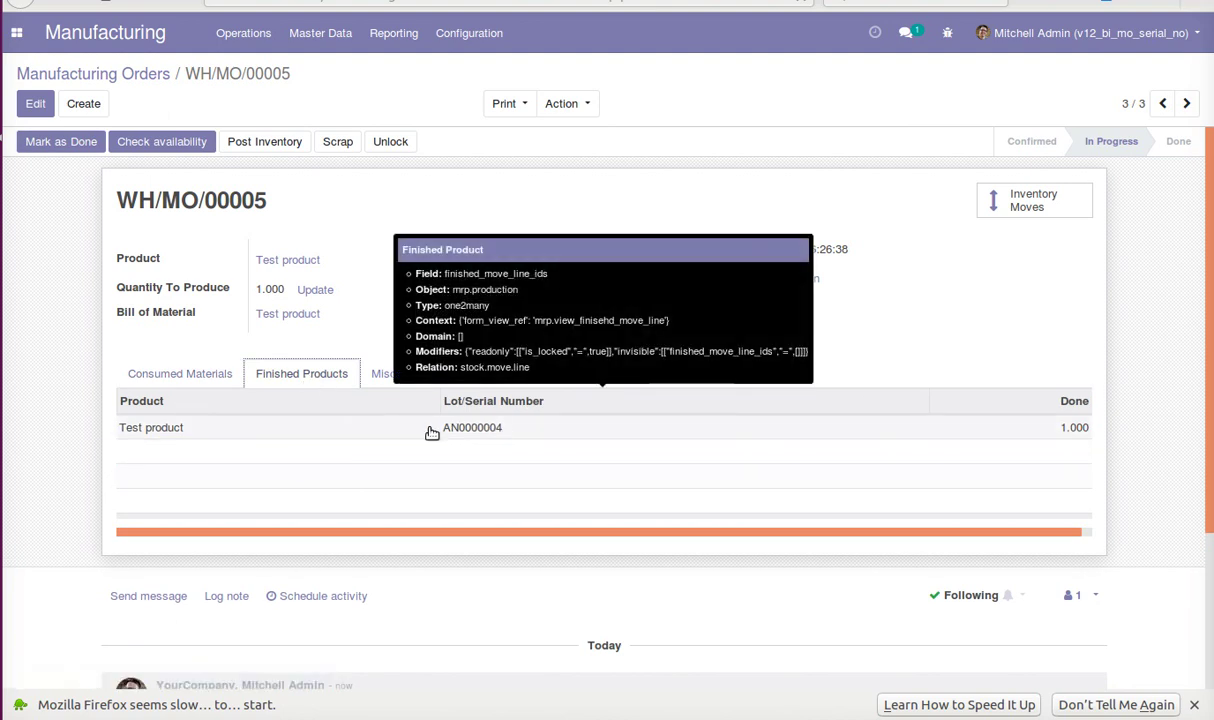
click(200, 374)
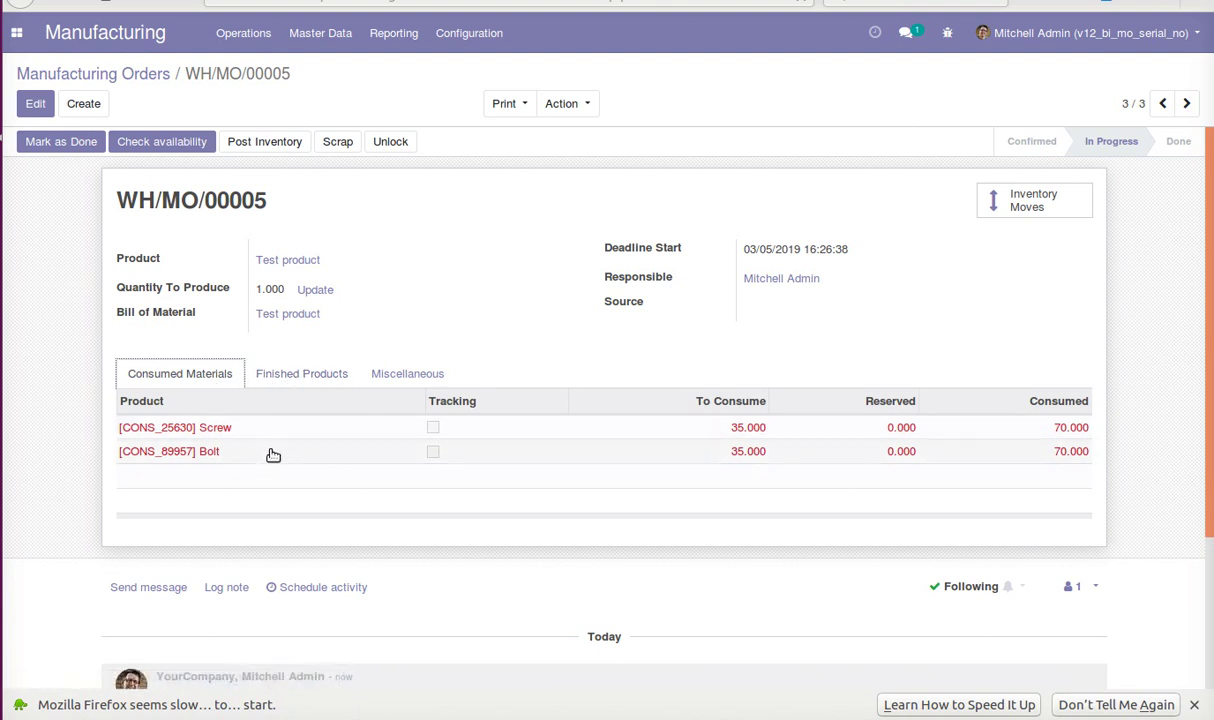
mouse_move(273, 455)
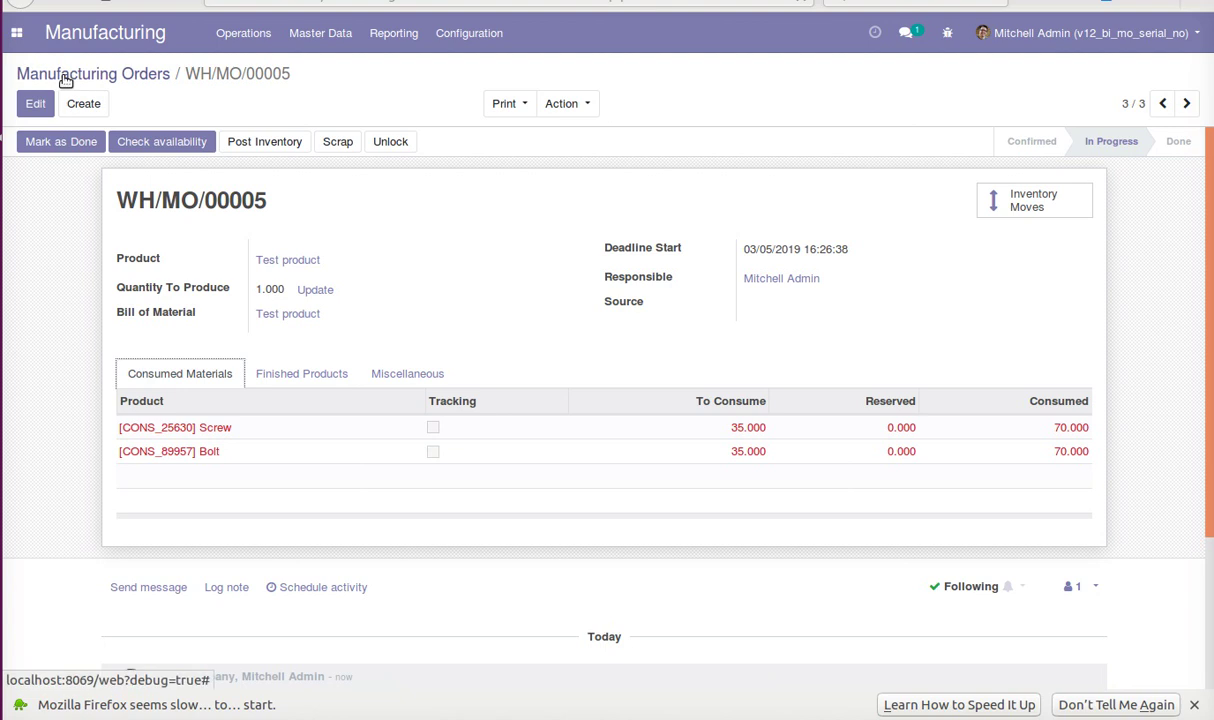
Set the MO serial number to 3 digits with the prefix TOY in the Manufacturing settings and save
click(469, 36)
click(481, 72)
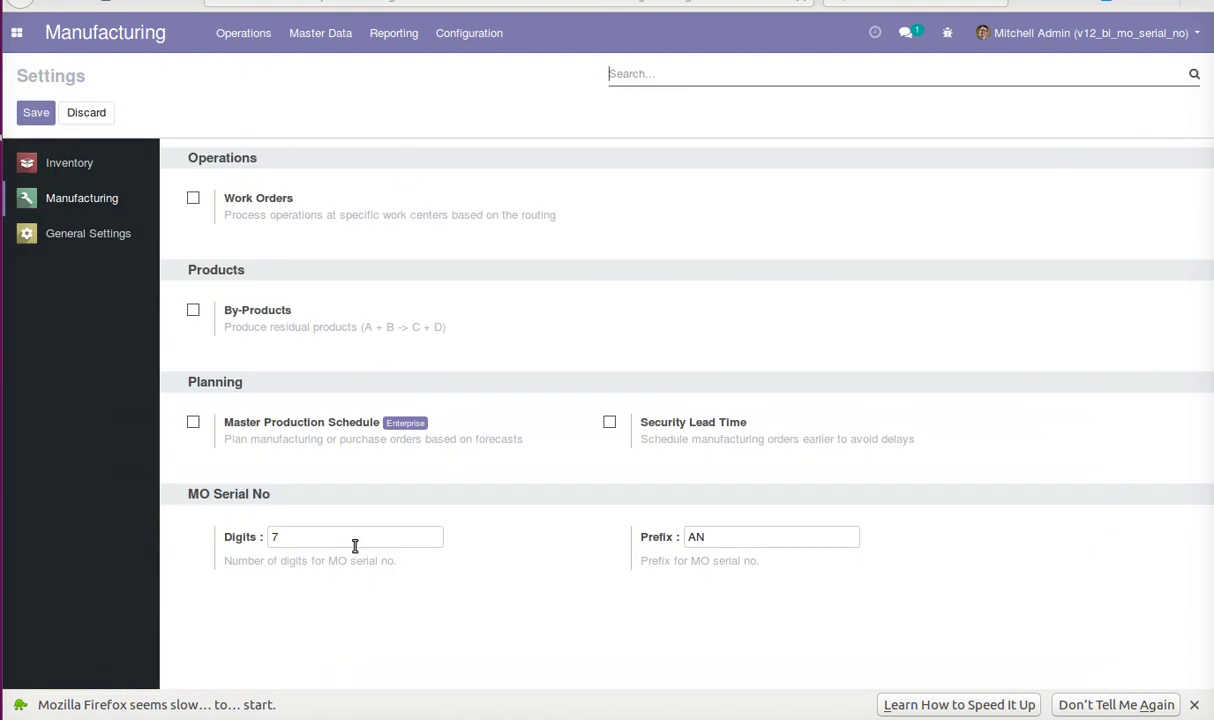
click(16, 33)
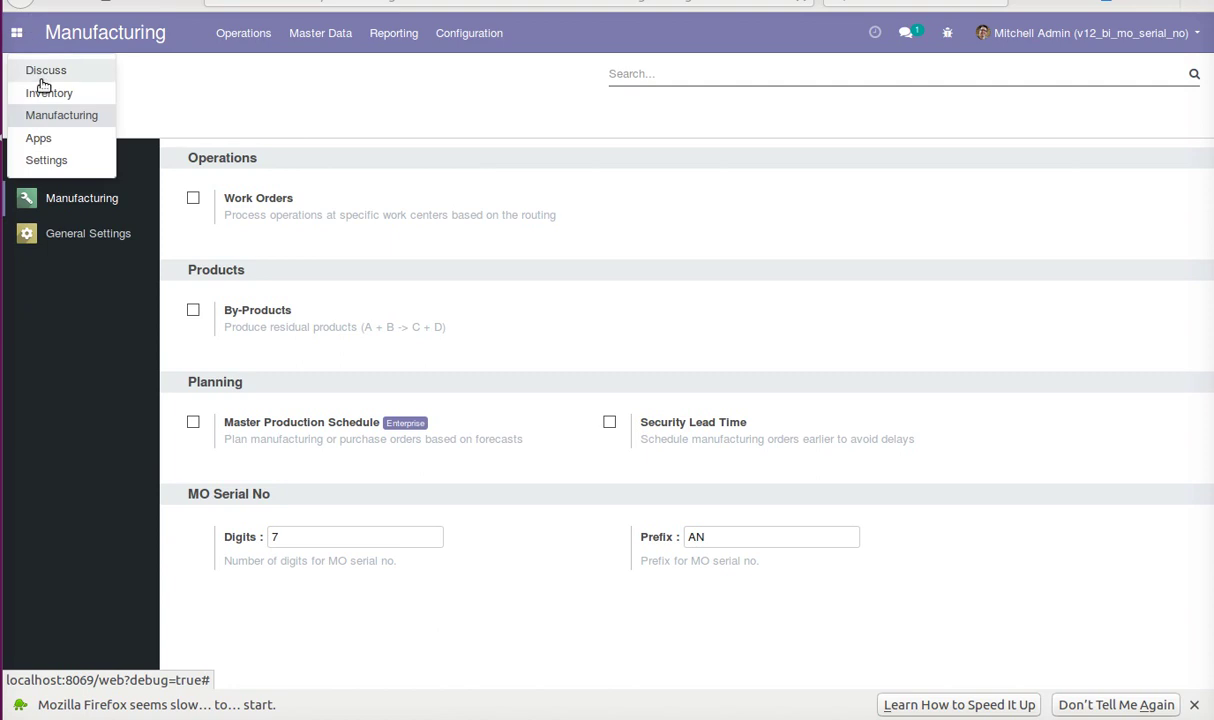
click(469, 36)
click(478, 70)
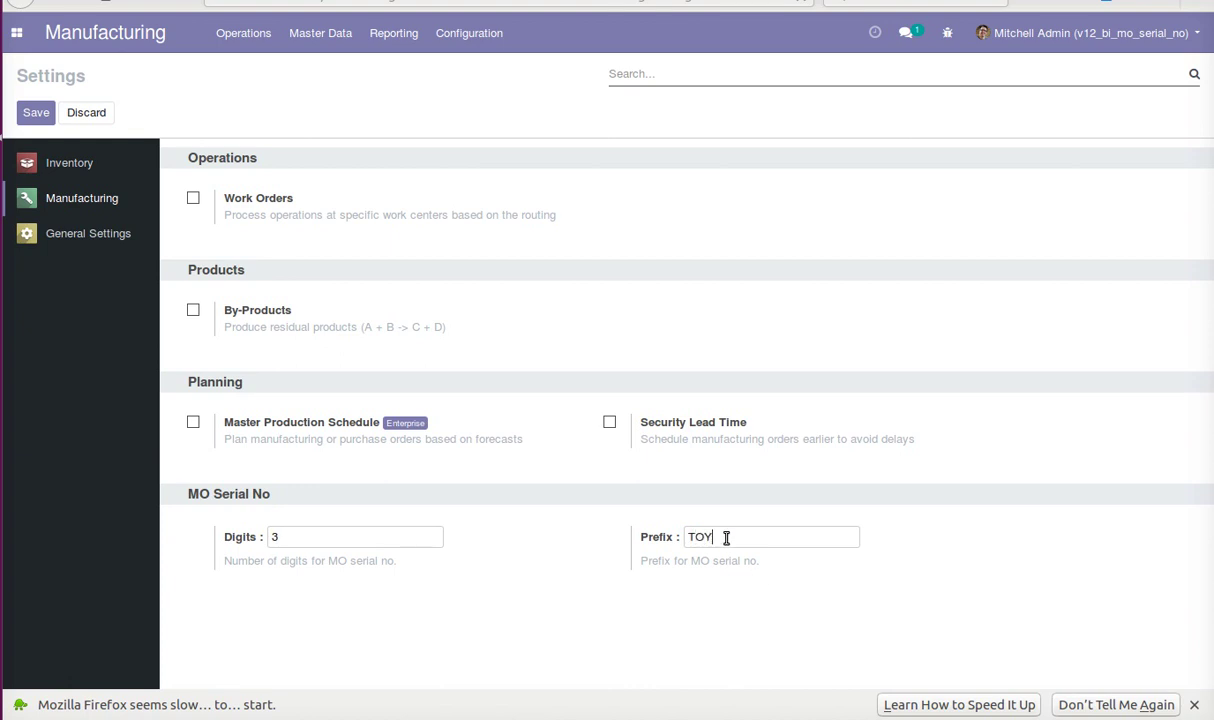
click(42, 116)
Create and save another manufacturing order for Test product
click(16, 32)
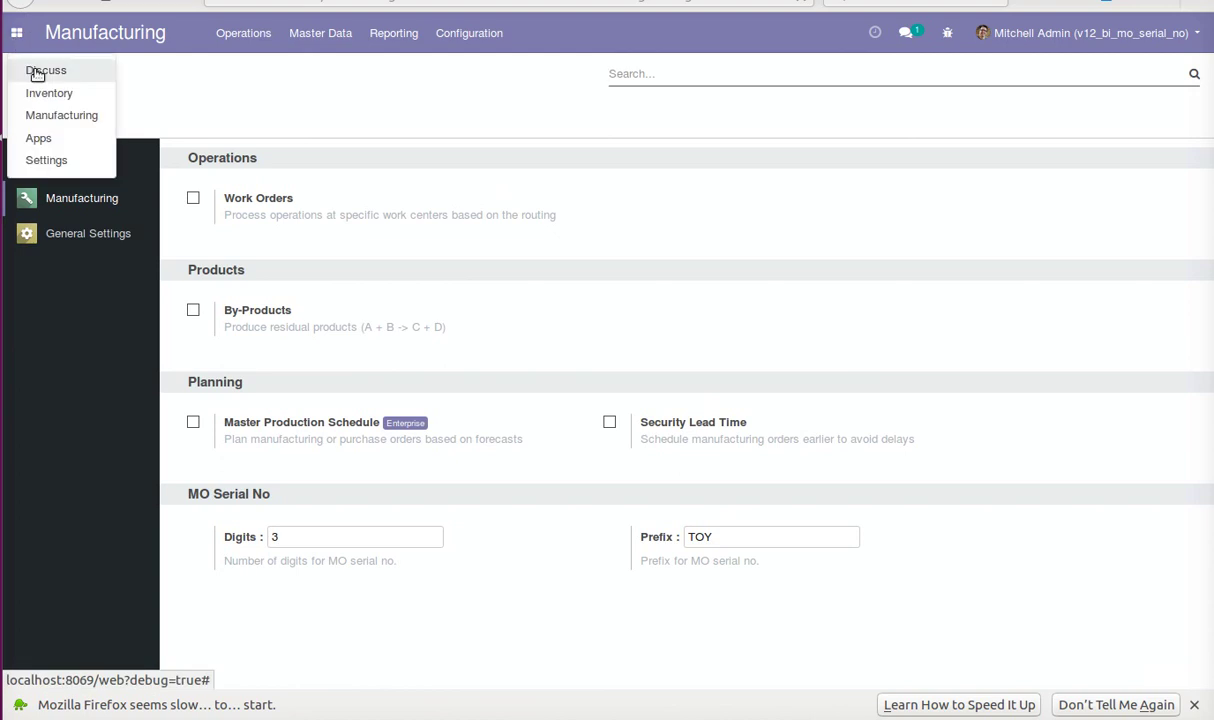
click(72, 117)
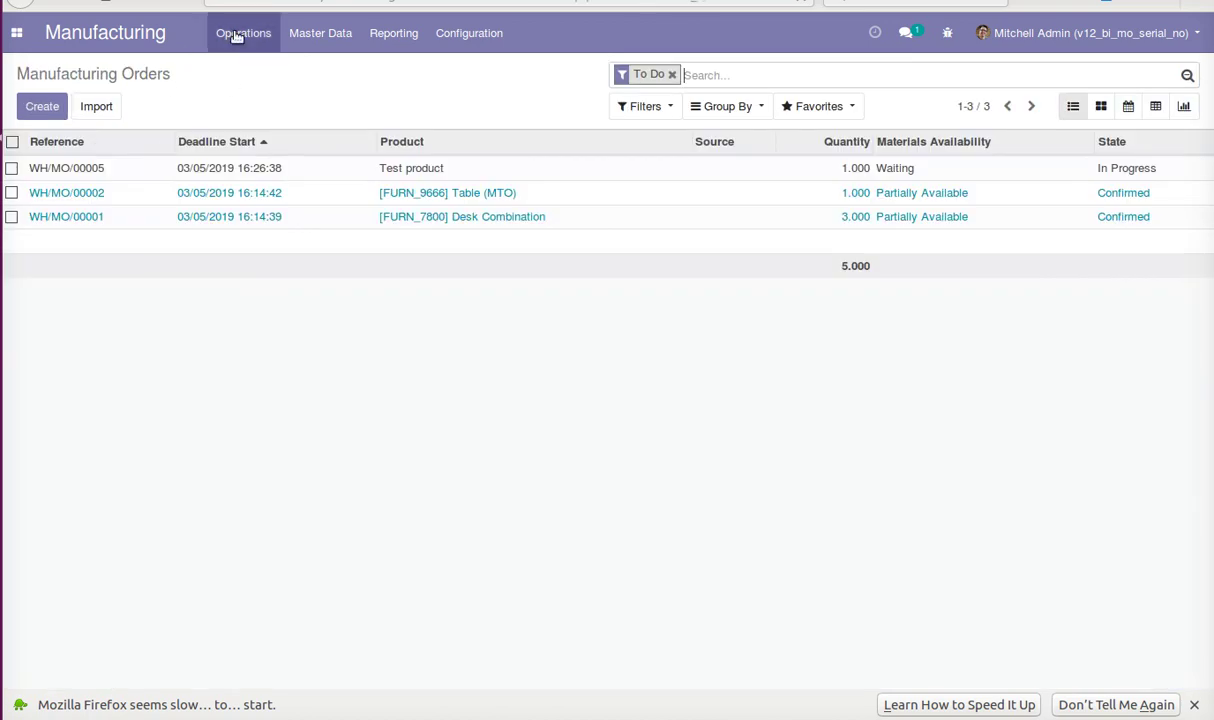
click(43, 107)
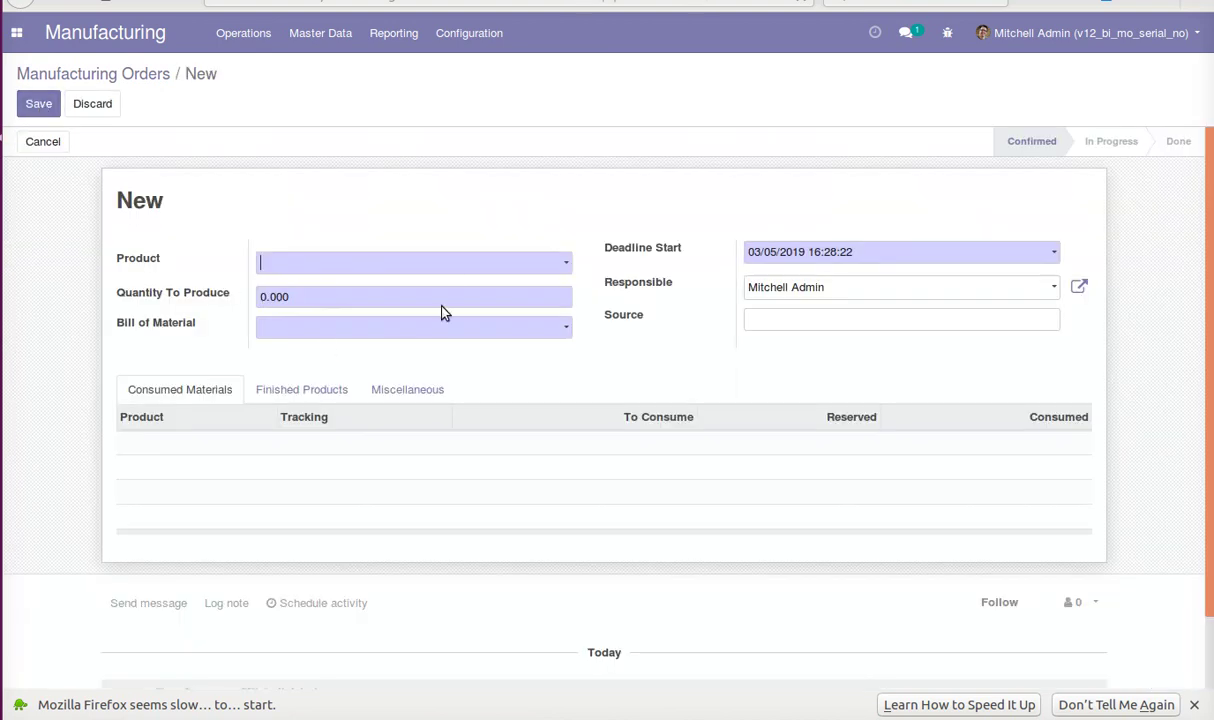
click(456, 267)
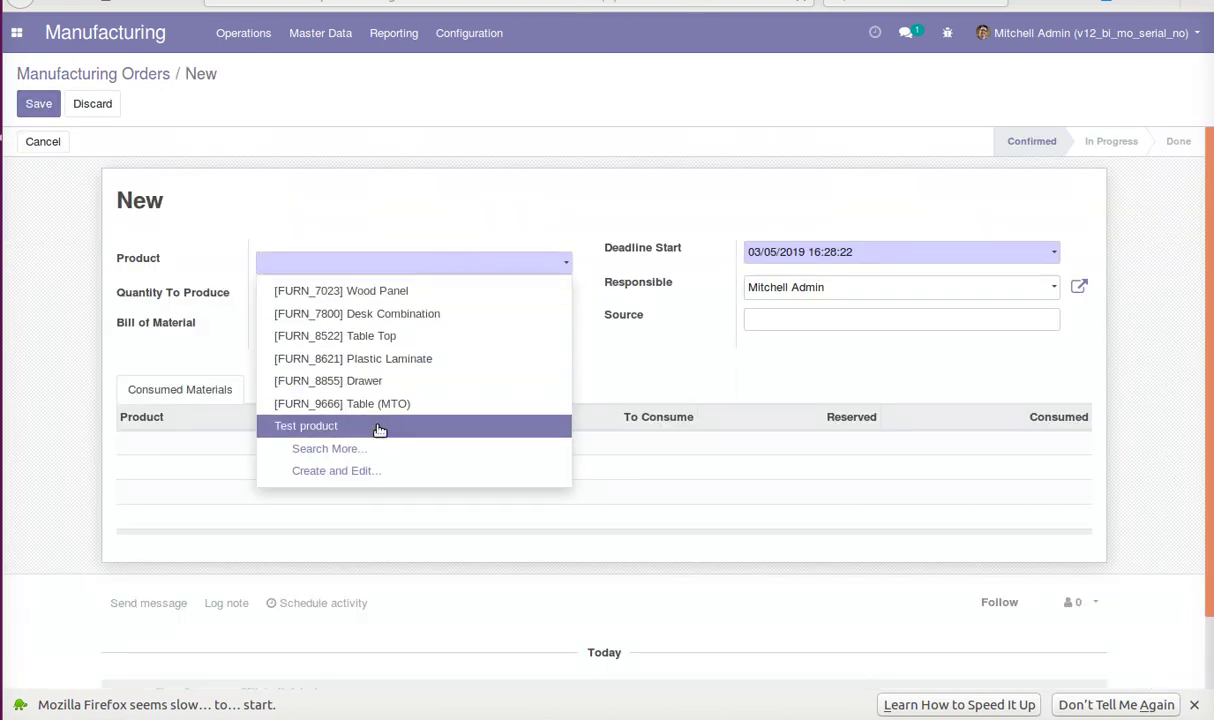
click(379, 425)
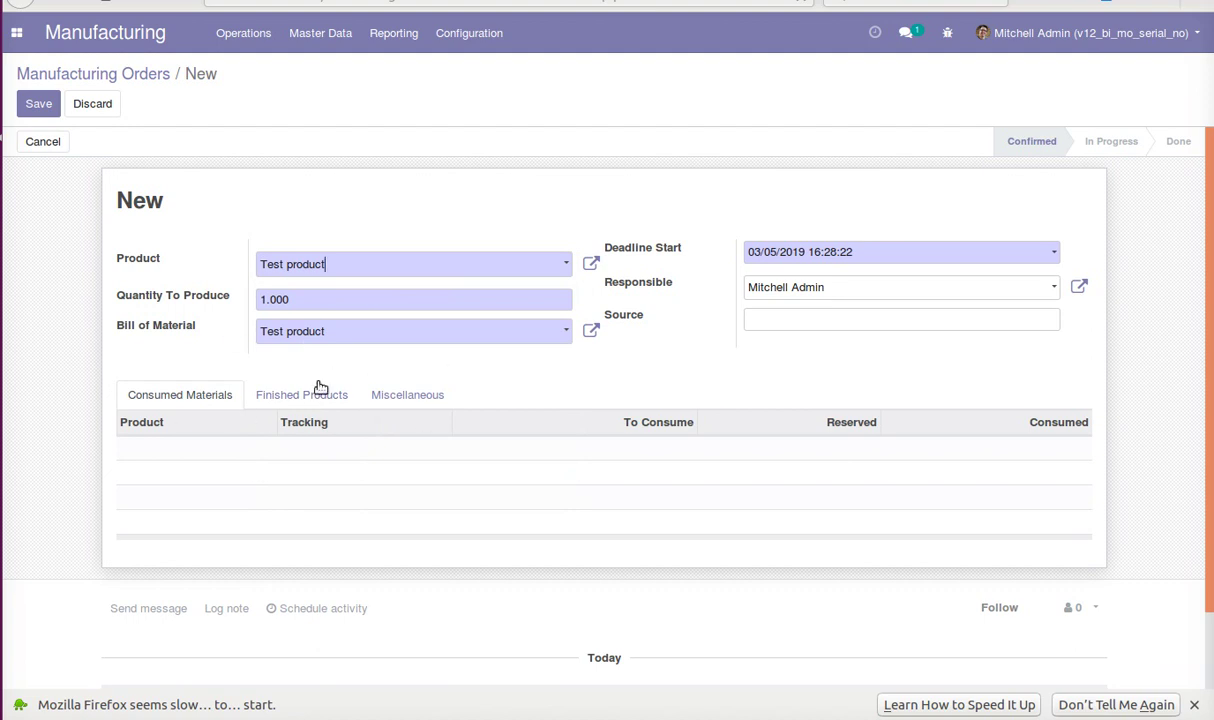
click(39, 108)
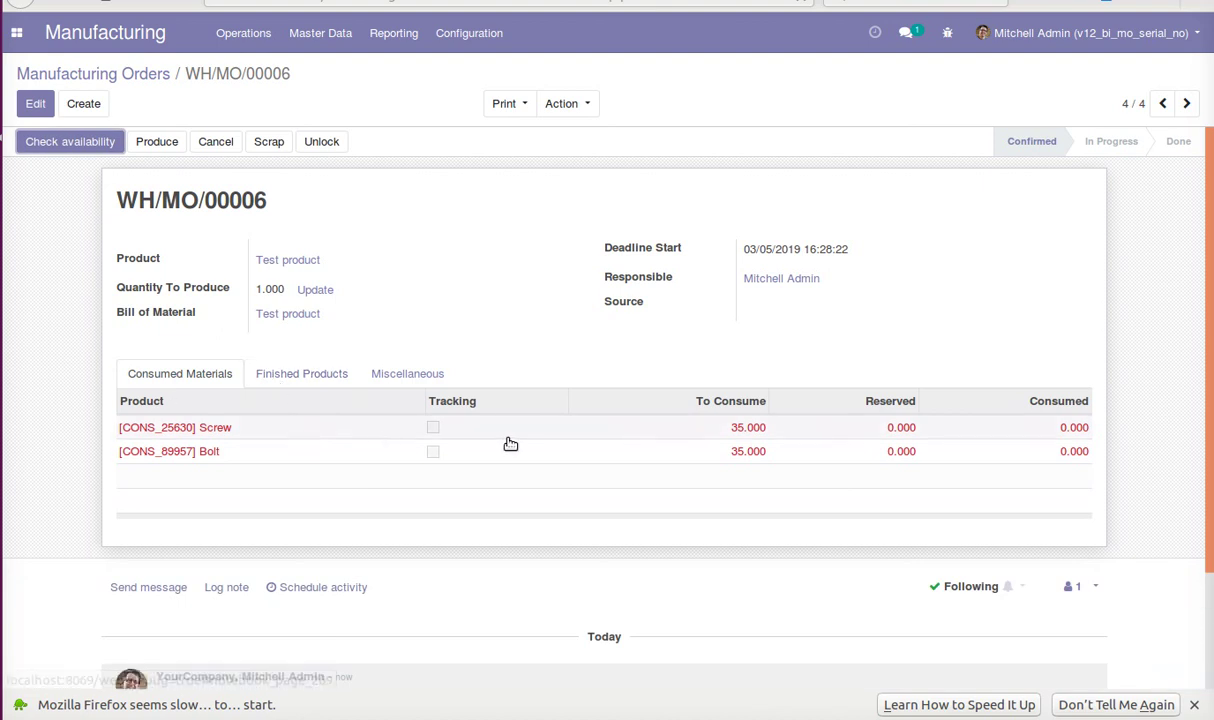
Record production for the new order and check the serial number assigned to its finished product
click(310, 373)
click(200, 374)
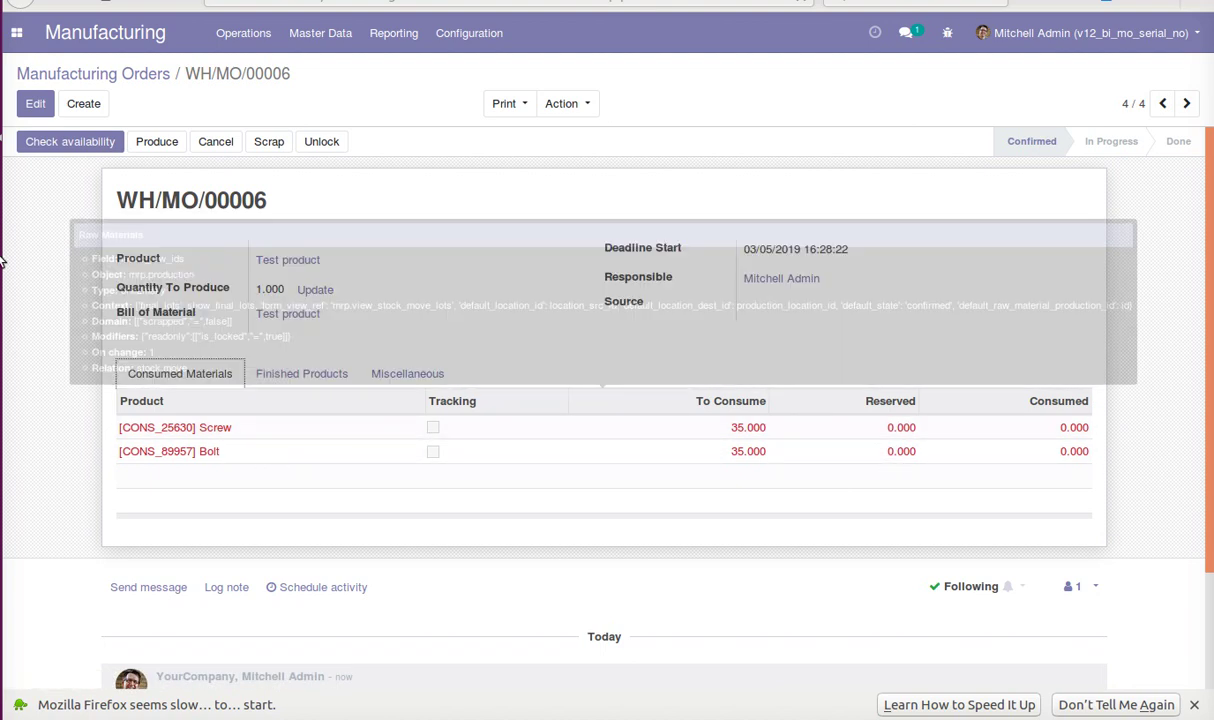
click(160, 143)
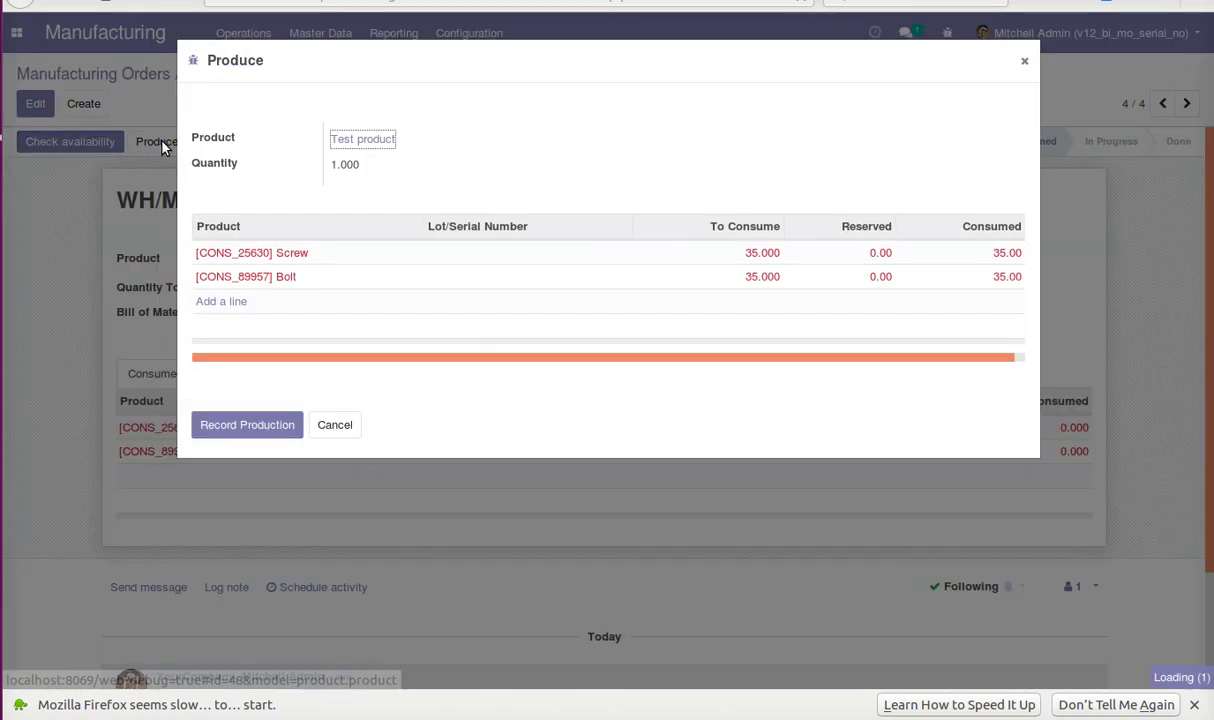
click(258, 425)
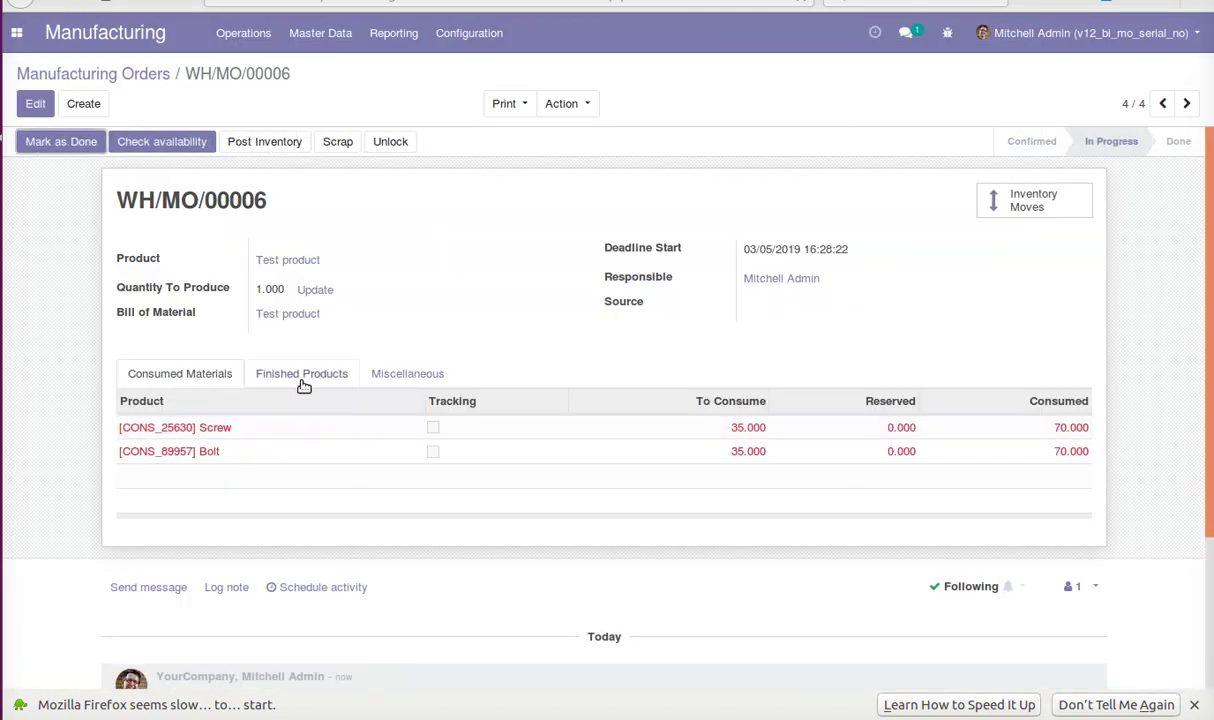
click(293, 375)
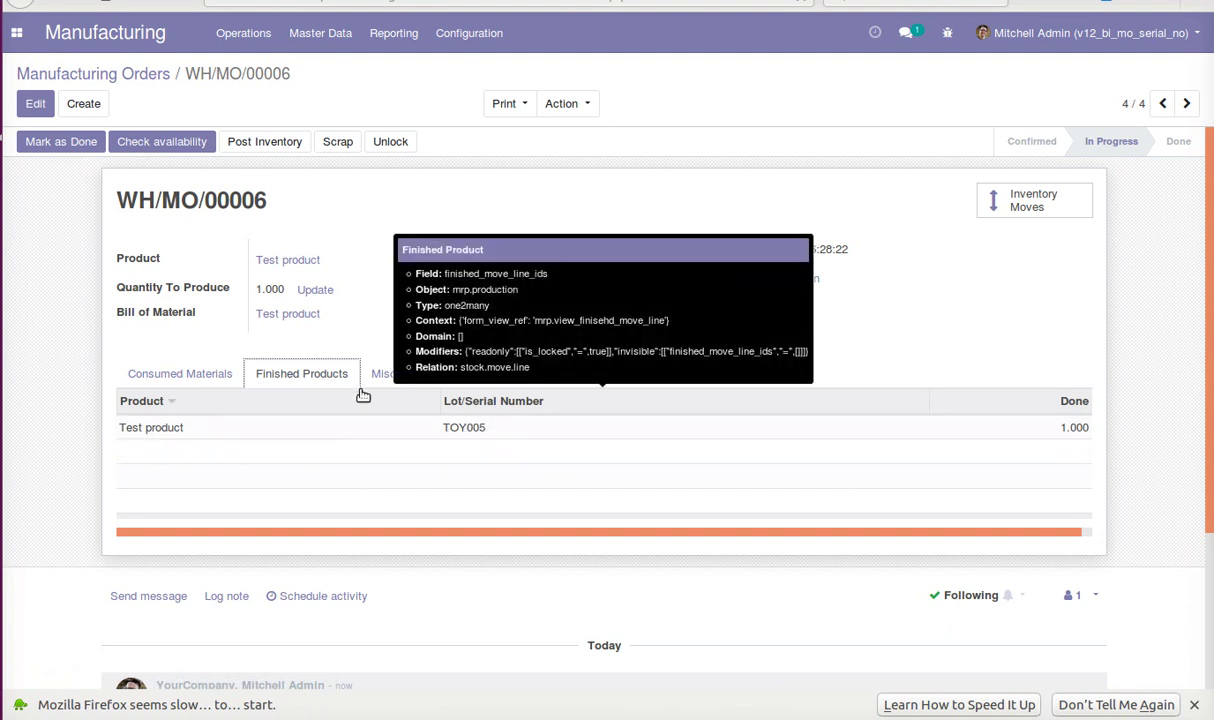
click(398, 378)
click(285, 375)
click(198, 376)
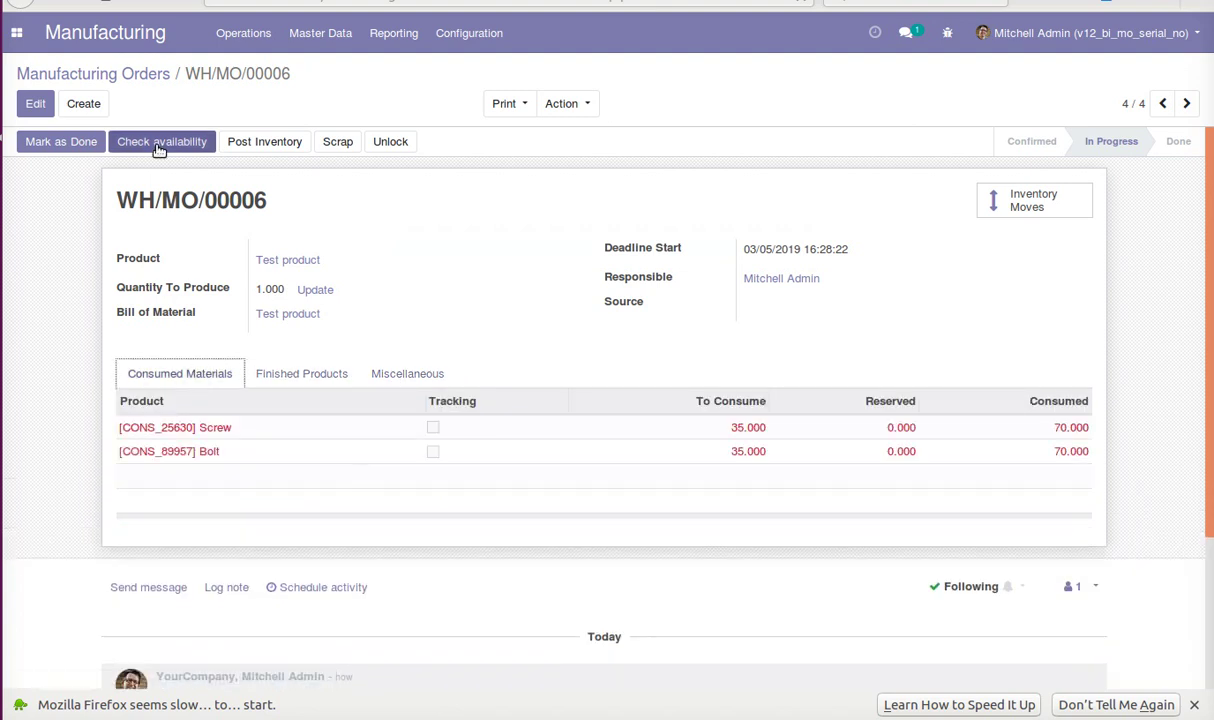
Mark the manufacturing order as done and review its finished product and consumed materials
click(61, 145)
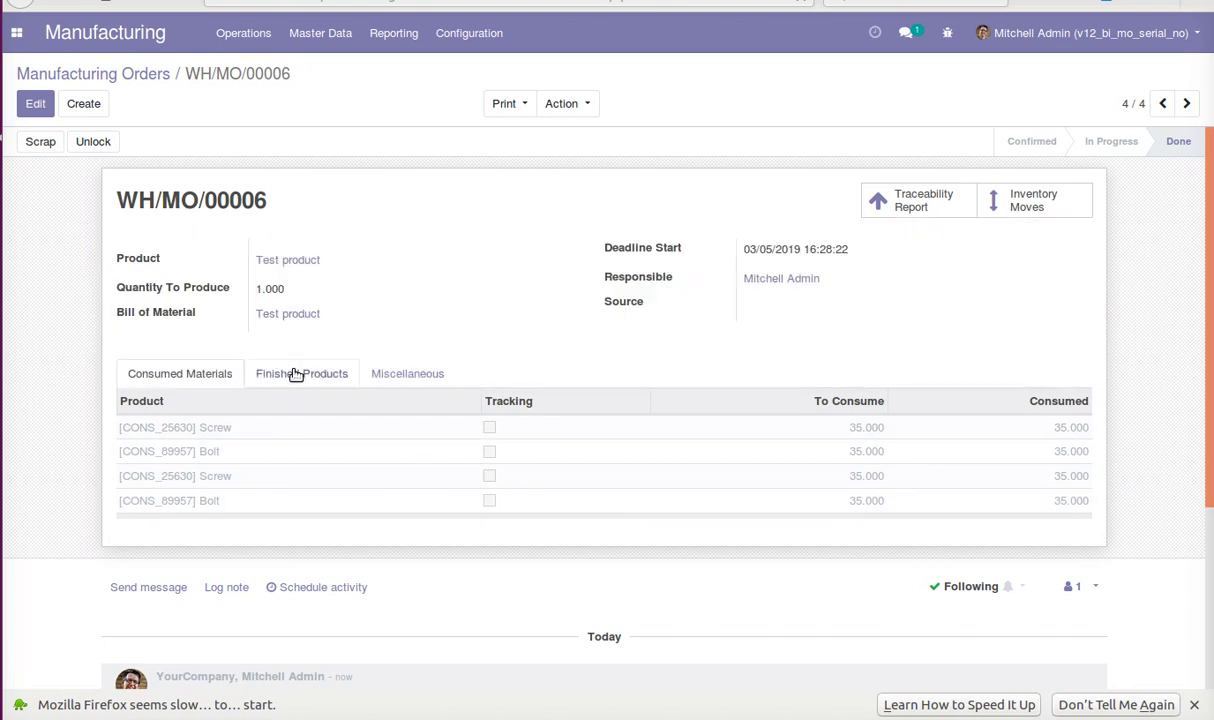
click(298, 375)
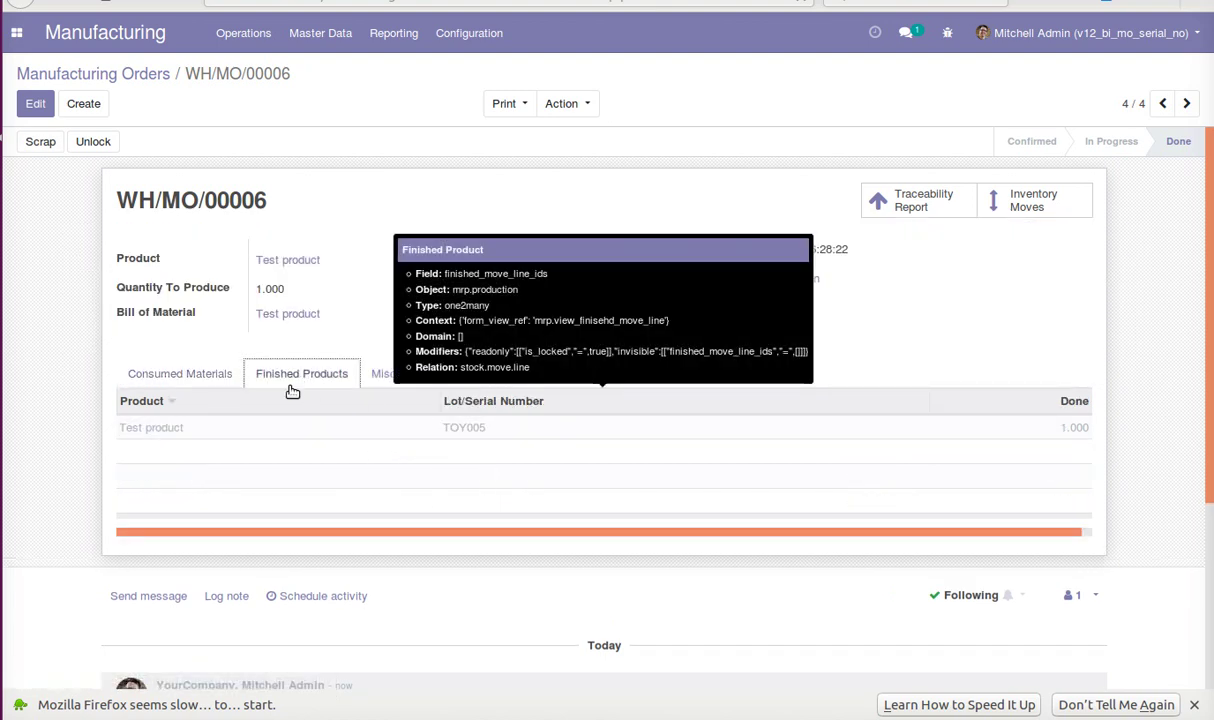
click(223, 379)
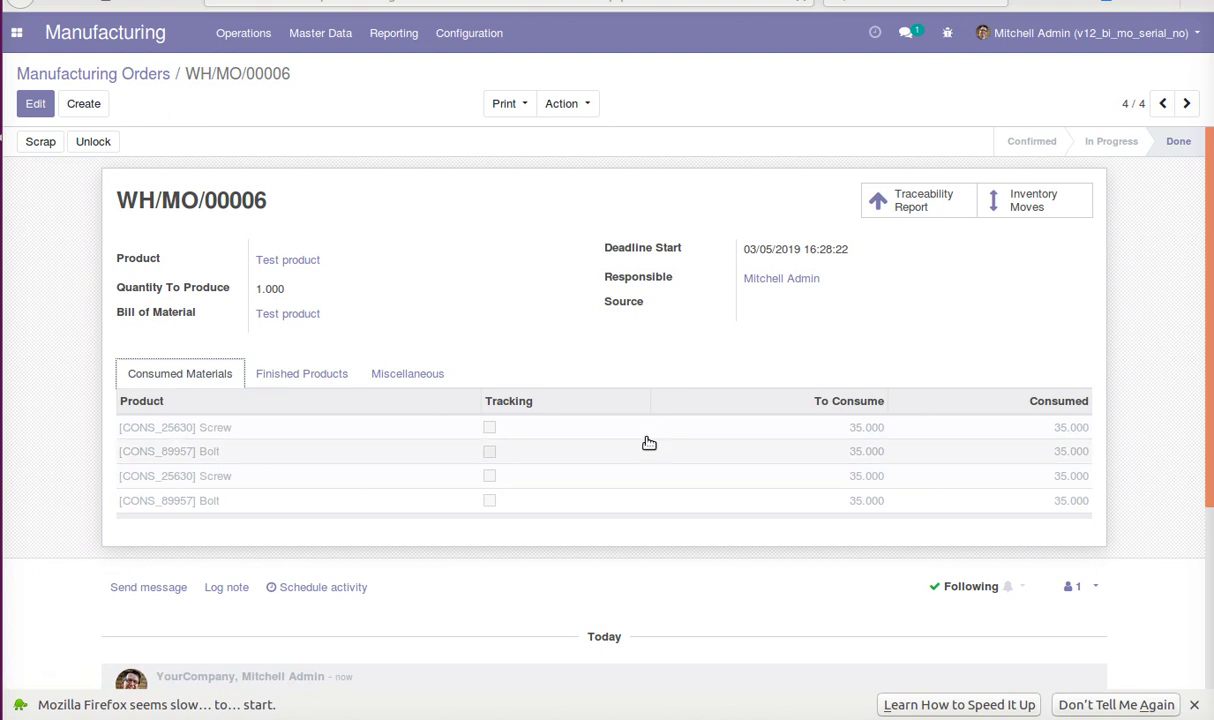
click(1030, 0)
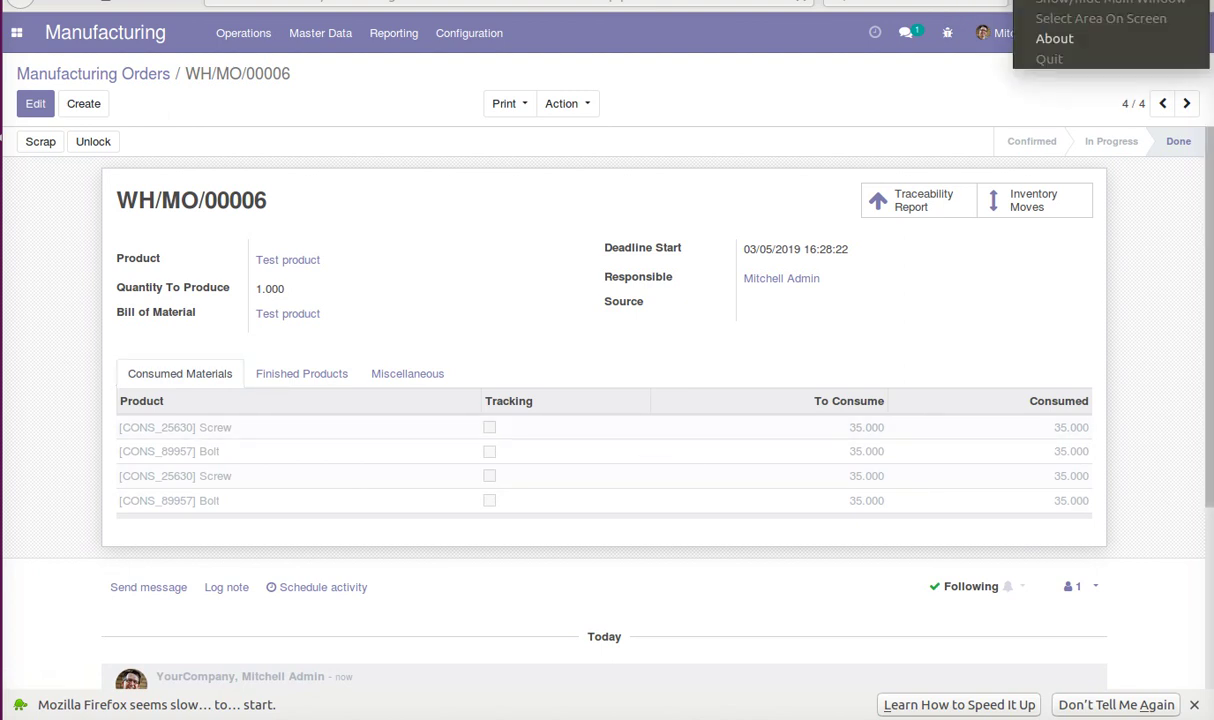